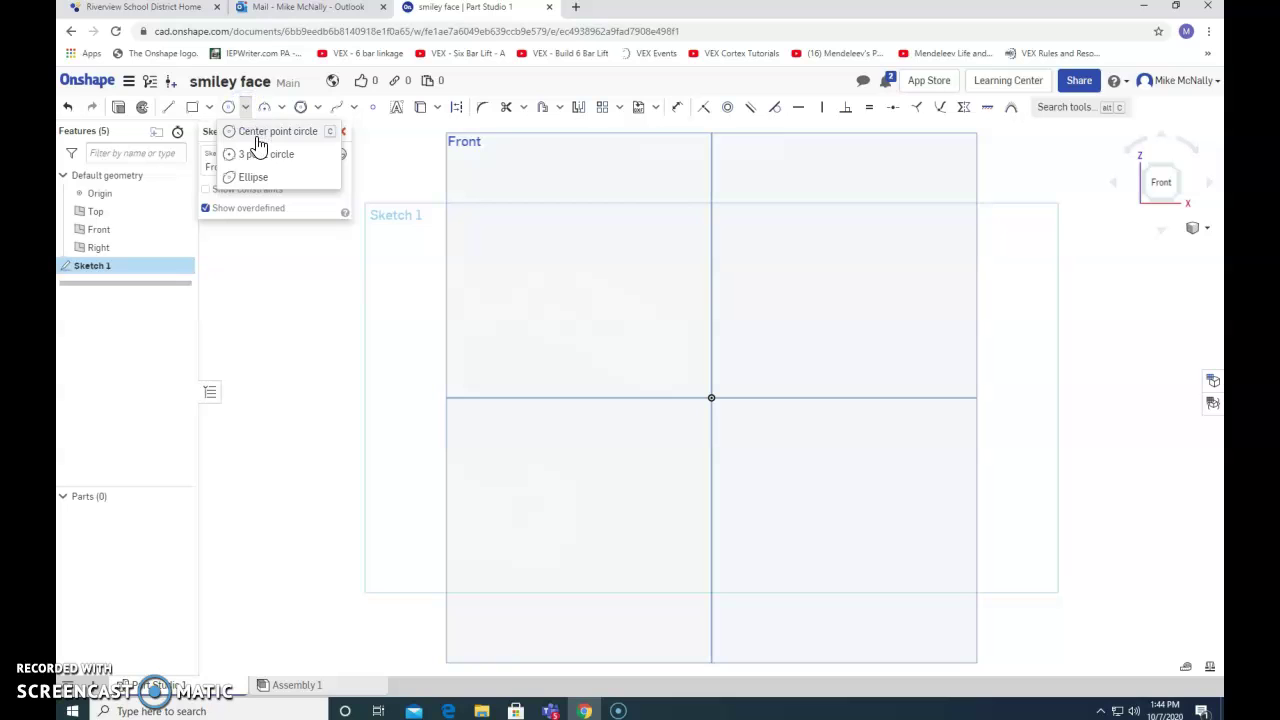
Step: Sketch a circle about 2.238 in across in the Front plane's upper-left quadrant and extrude it 0.5 in as a new solid
click(573, 272)
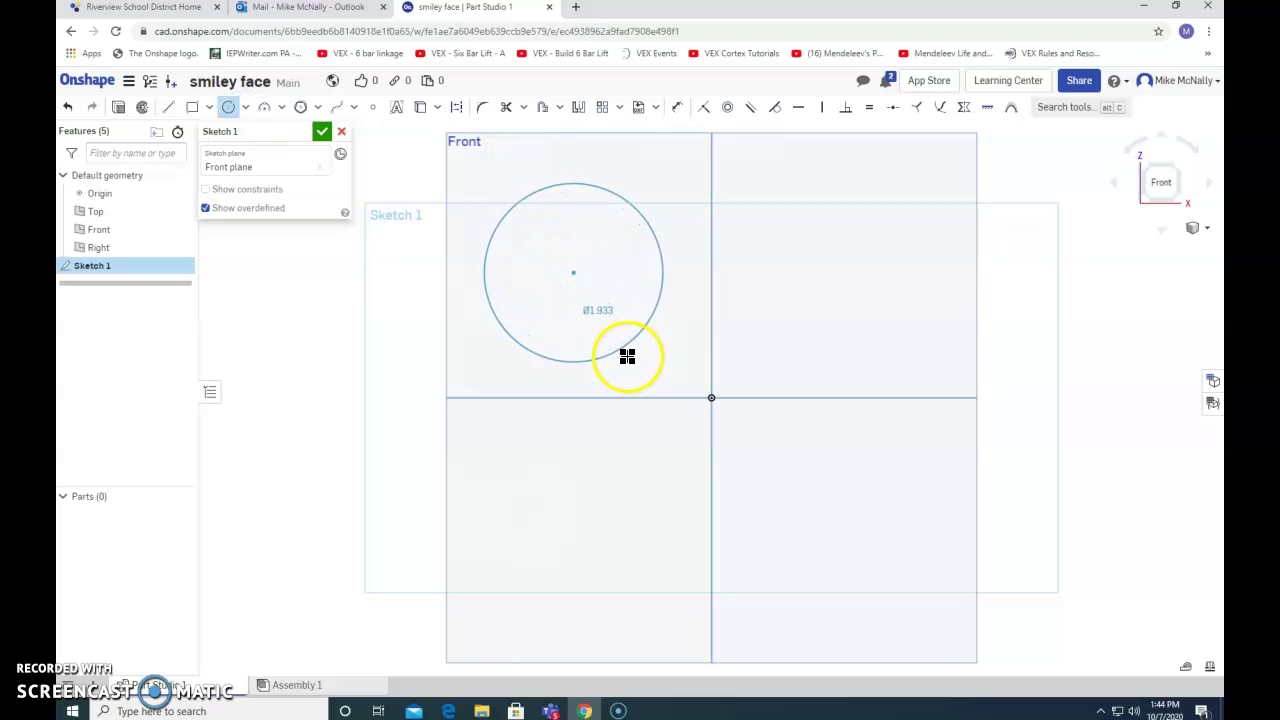
click(627, 357)
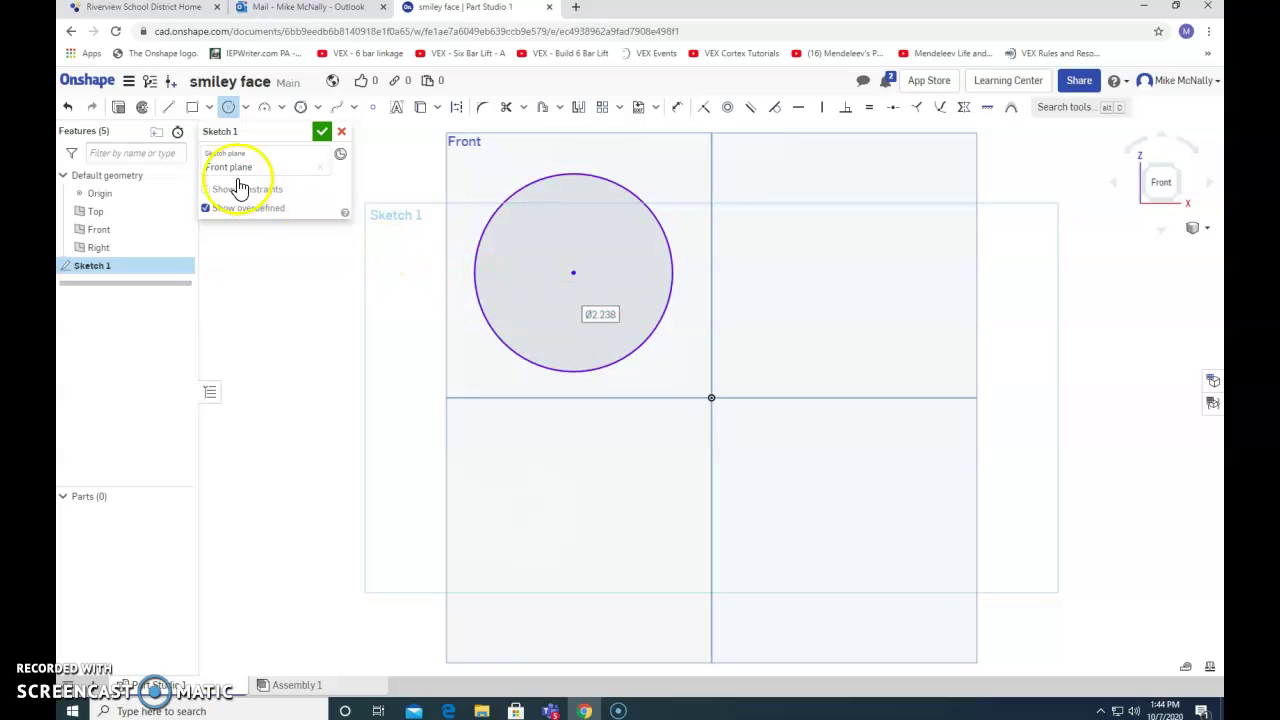
click(118, 109)
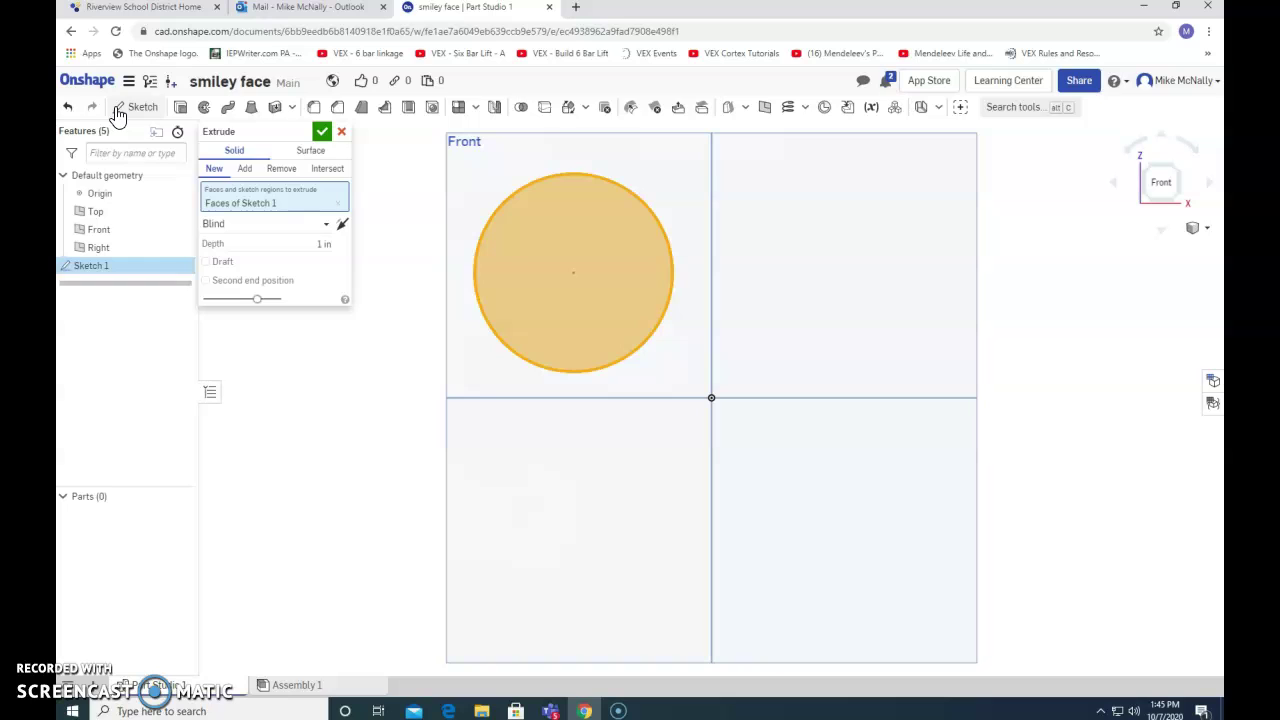
click(306, 243)
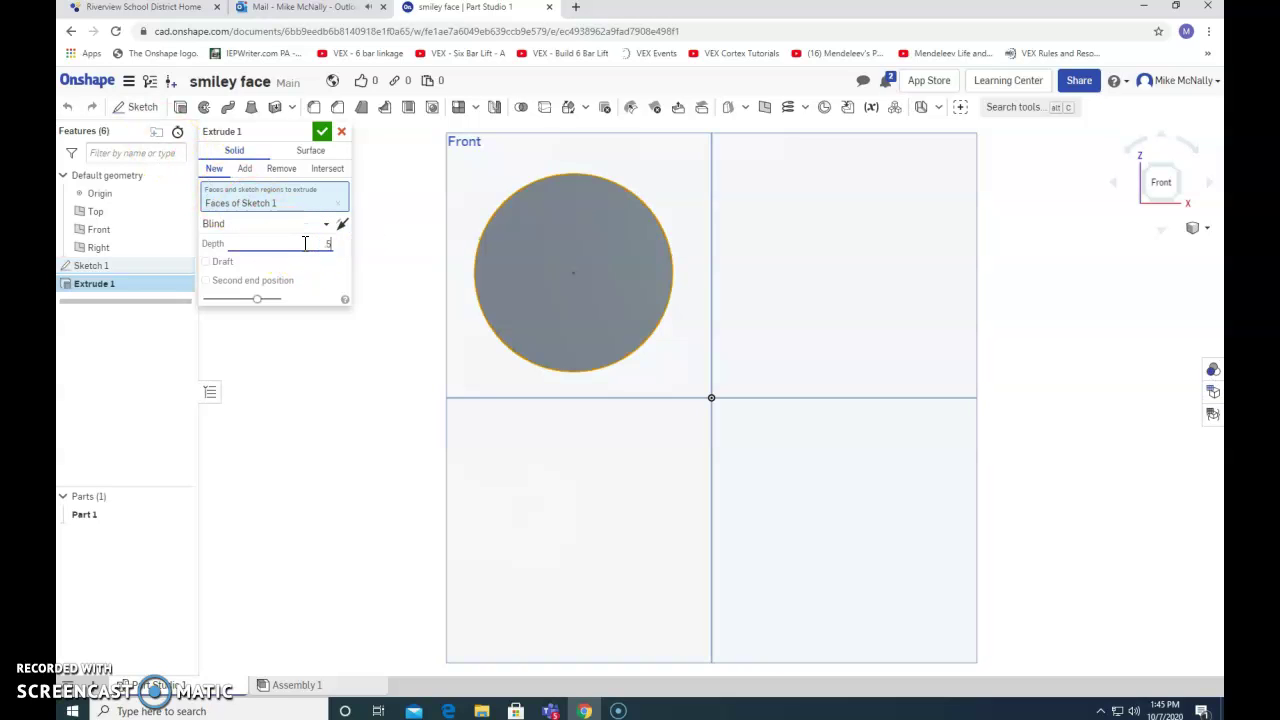
click(322, 132)
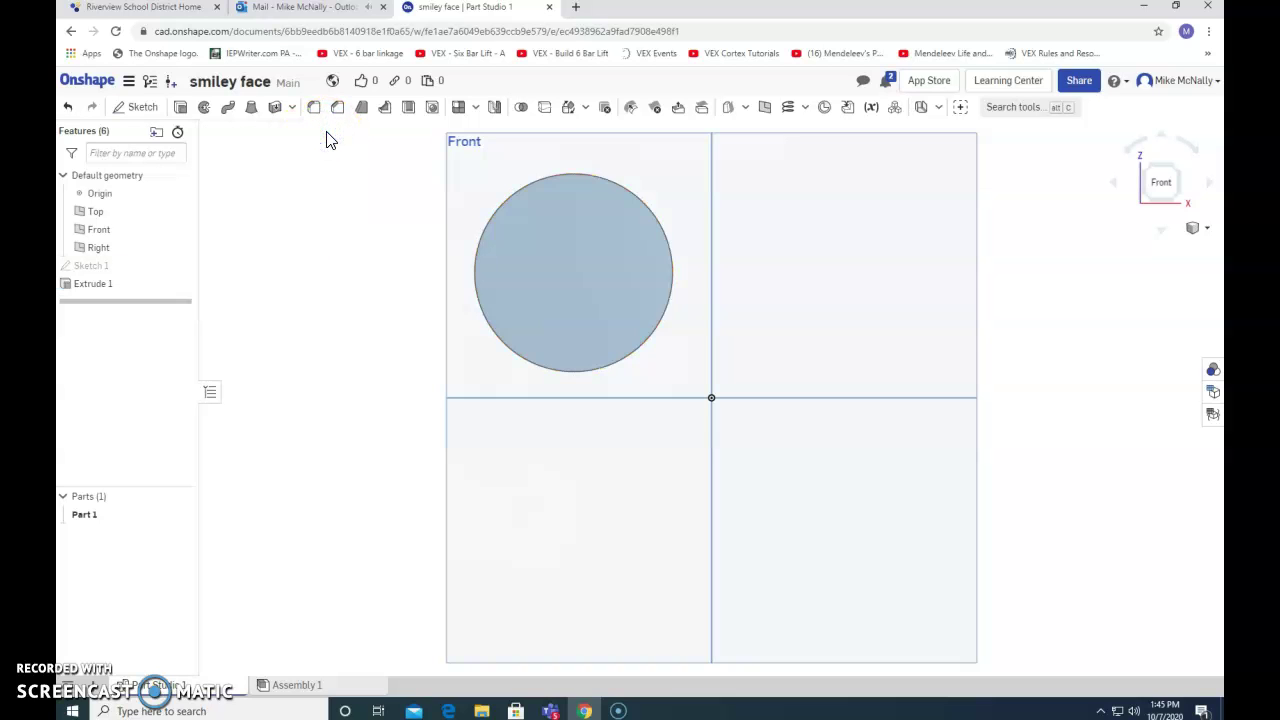
Step: Examine the extruded disc's thickness from several side angles and return to the front view
key(Right)
key(Right)
key(Right)
key(Right)
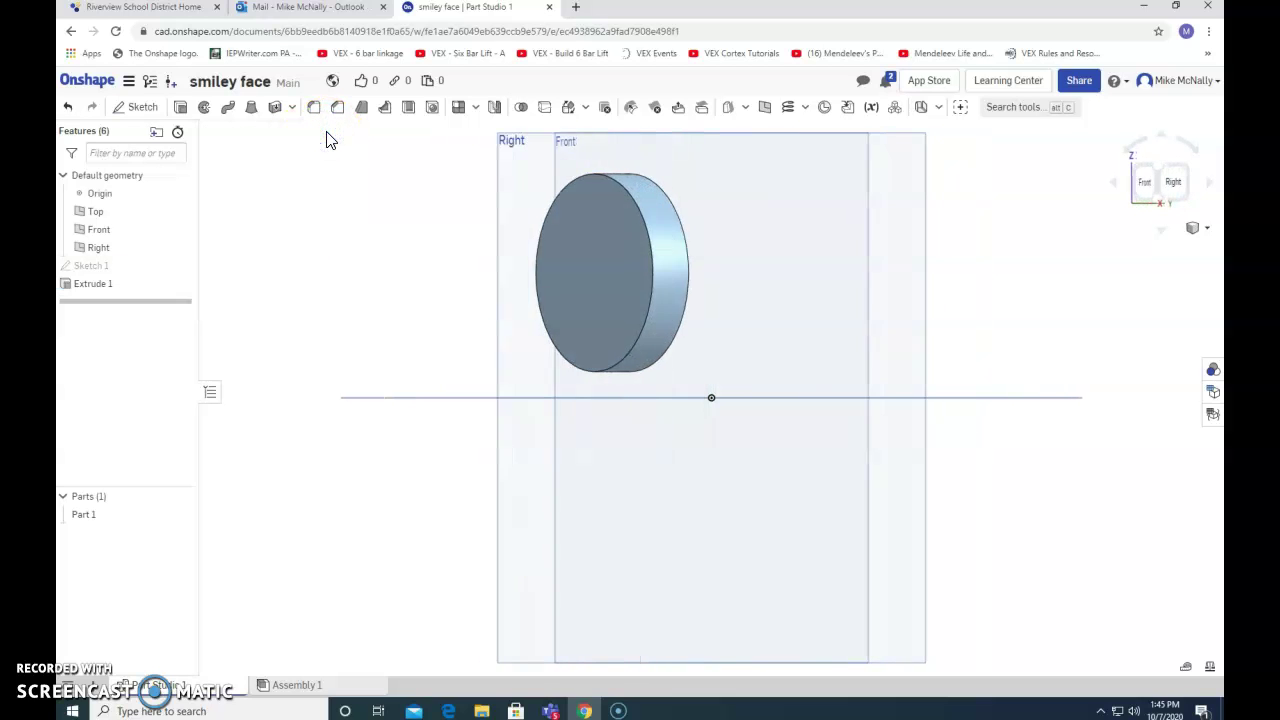
key(Right)
key(Right)
key(Right)
key(Right)
key(Right)
key(Right)
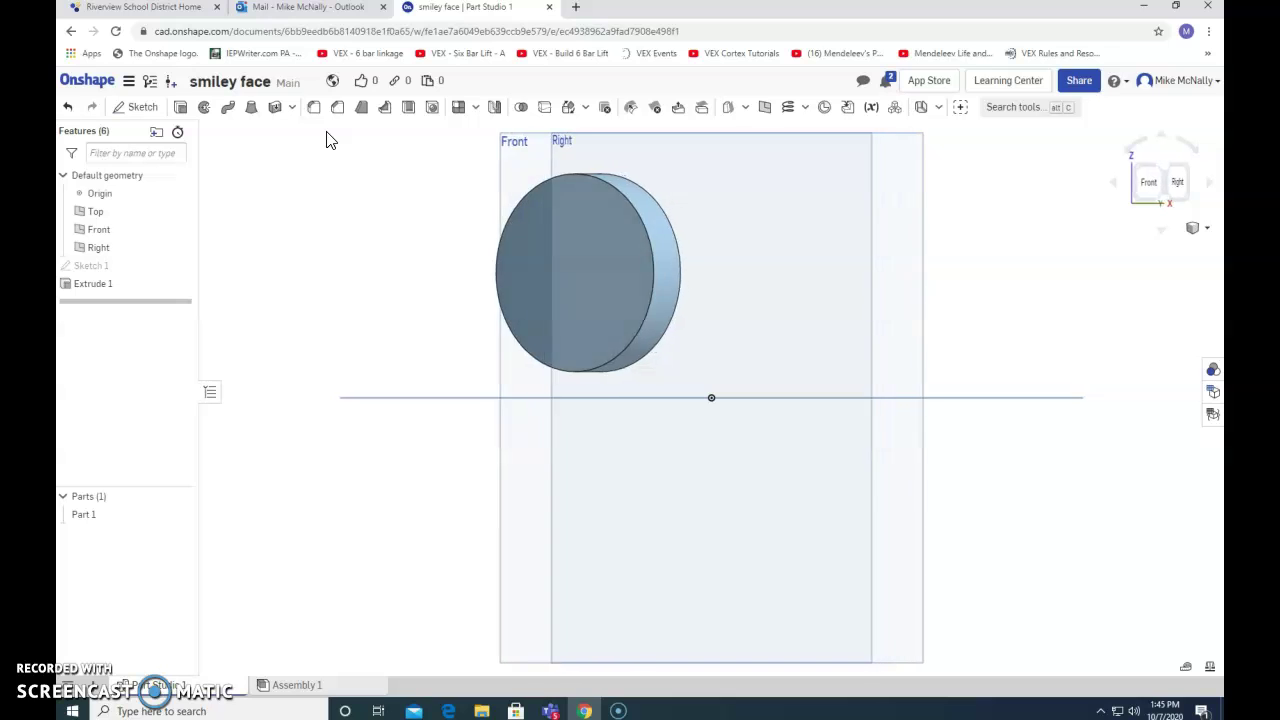
key(Right)
key(Right)
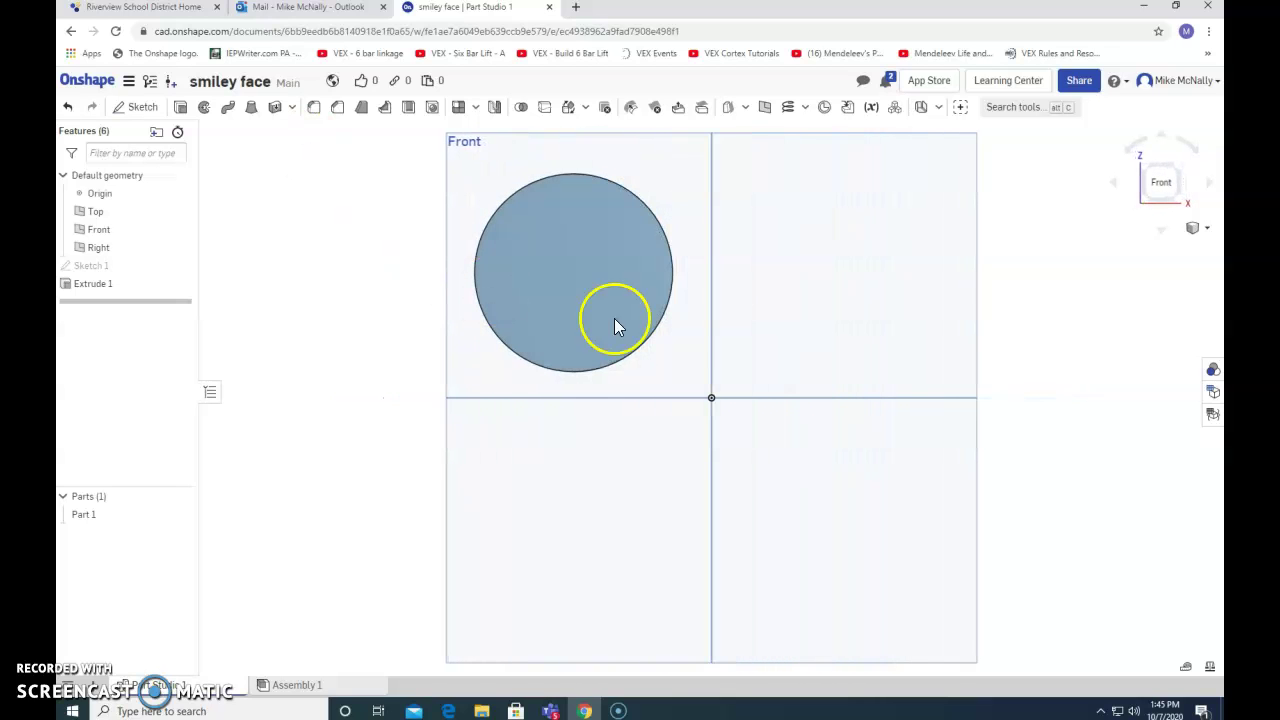
Step: On the disc's front face, sketch a small horizontal ellipse about 0.362 in wide near the upper-left edge as an eye
click(143, 110)
click(544, 264)
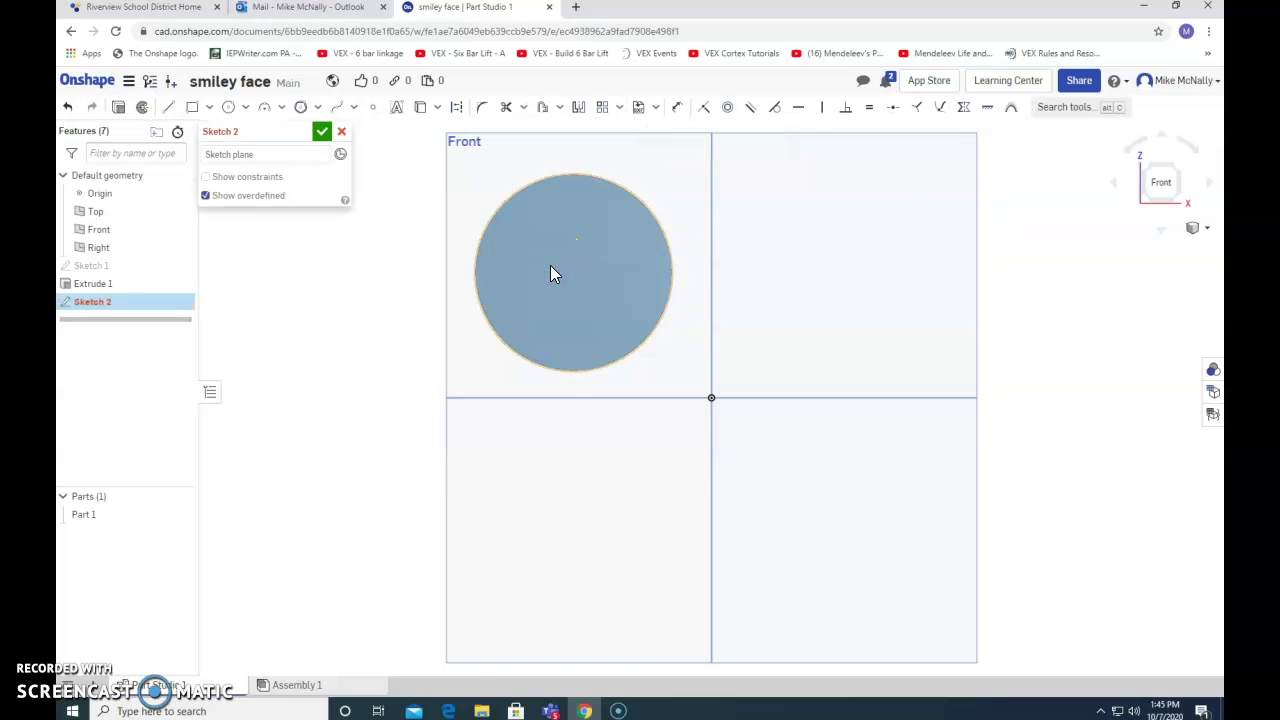
click(245, 108)
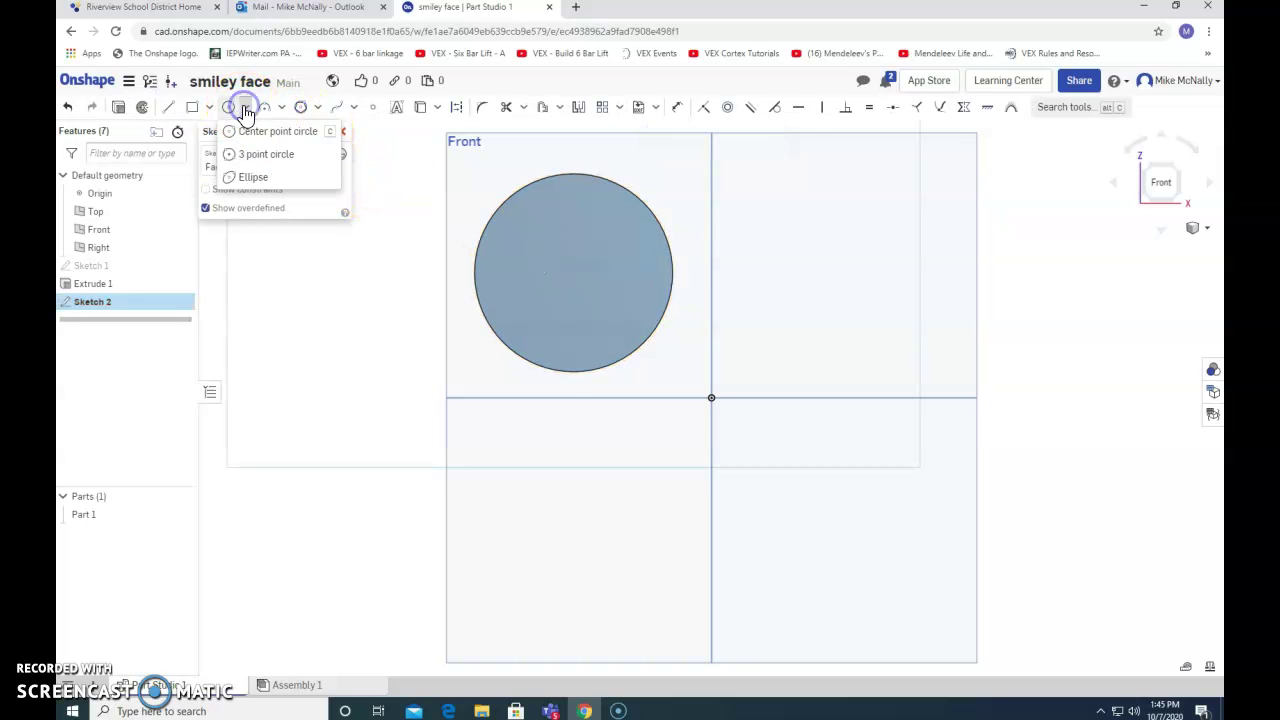
click(259, 178)
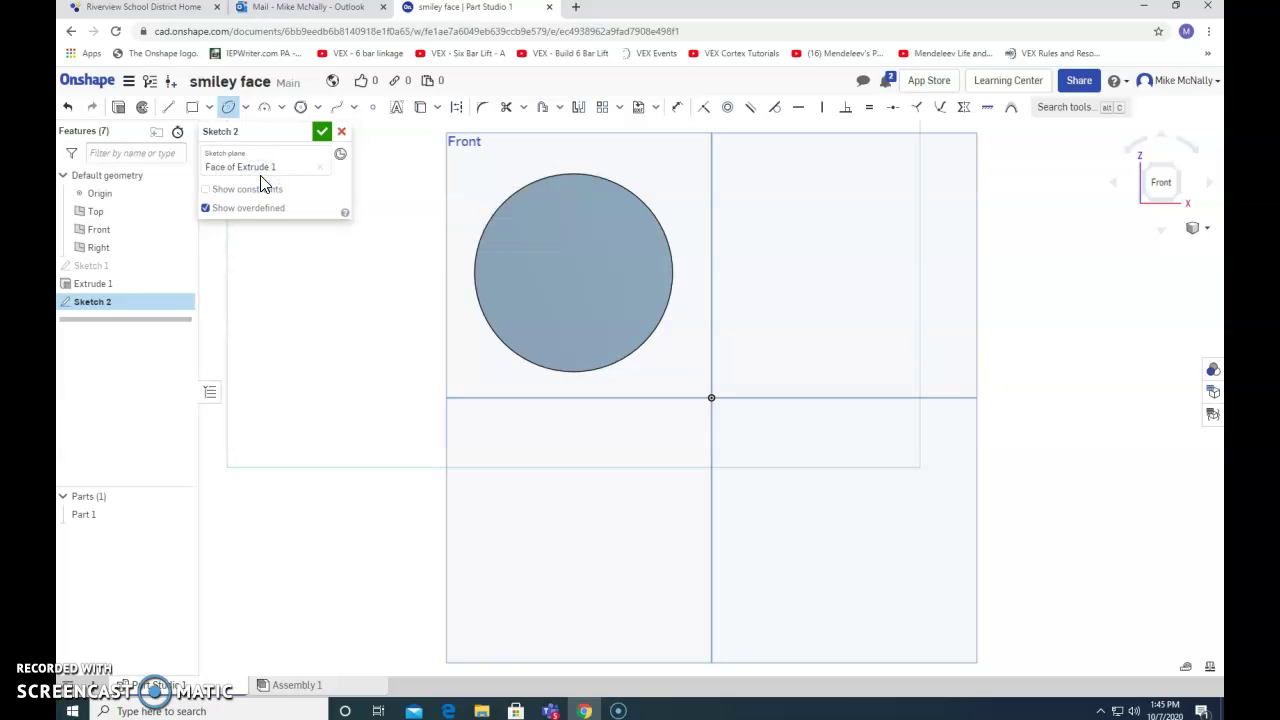
click(508, 226)
drag(526, 207, 504, 244)
mouse_move(503, 241)
mouse_down()
mouse_move(526, 234)
mouse_move(500, 229)
mouse_up()
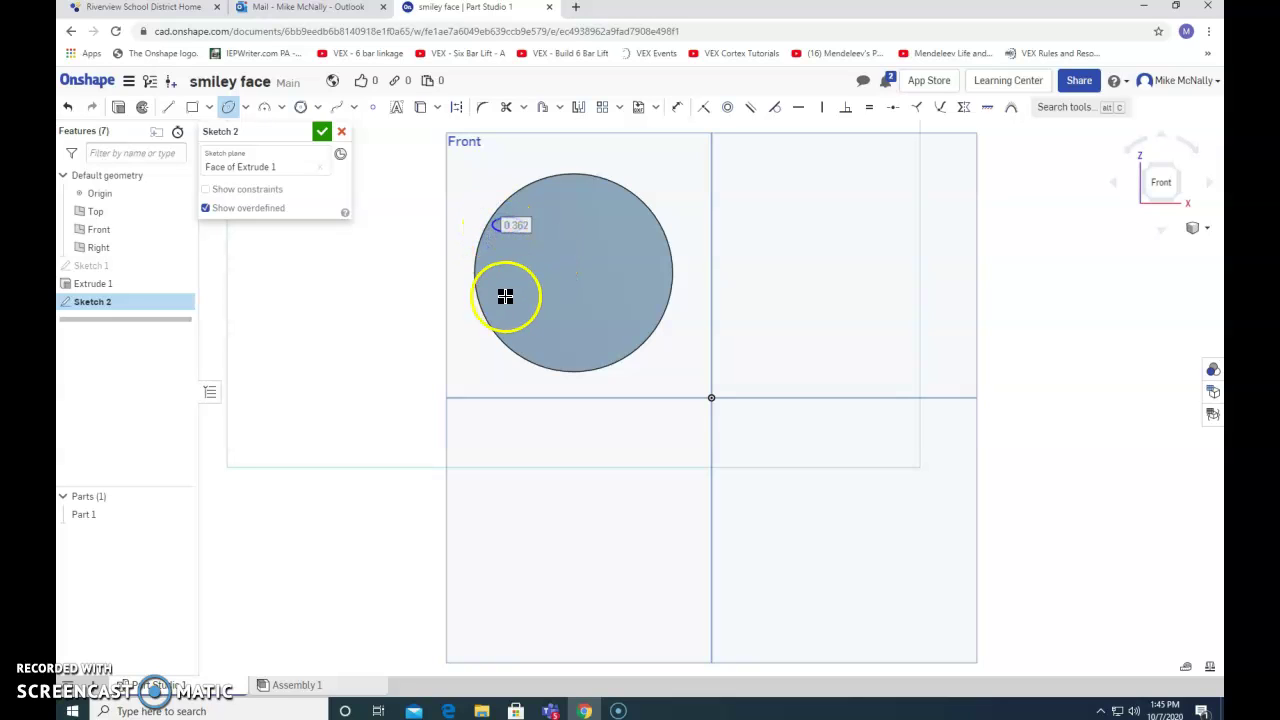
Step: Extrude the ellipse 0.5 in, adding it to the disc
click(118, 111)
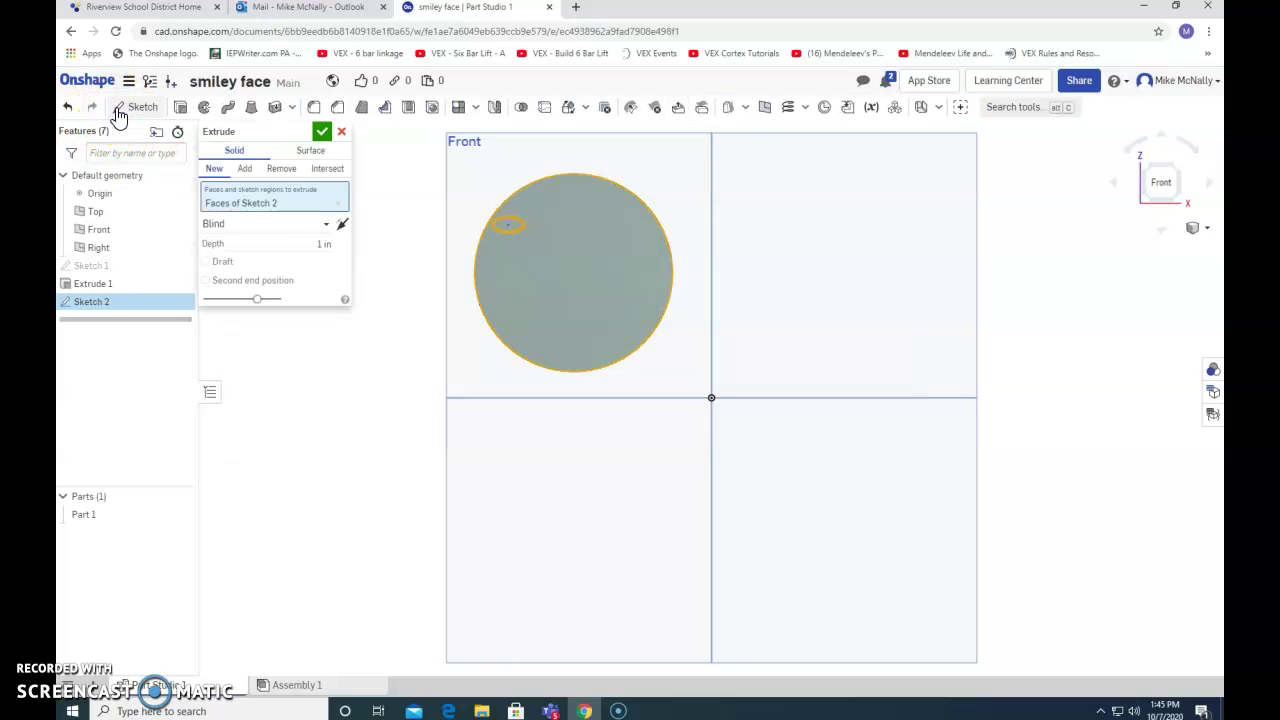
click(244, 168)
click(322, 245)
double_click(324, 244)
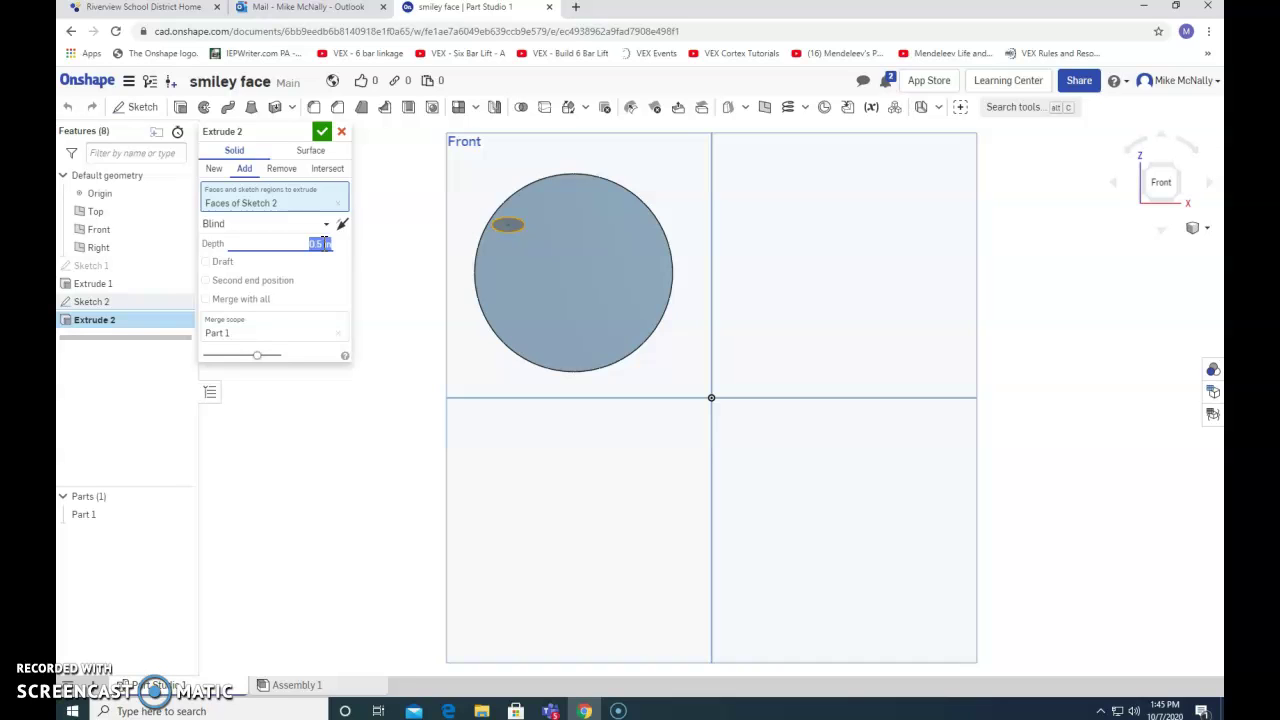
click(322, 131)
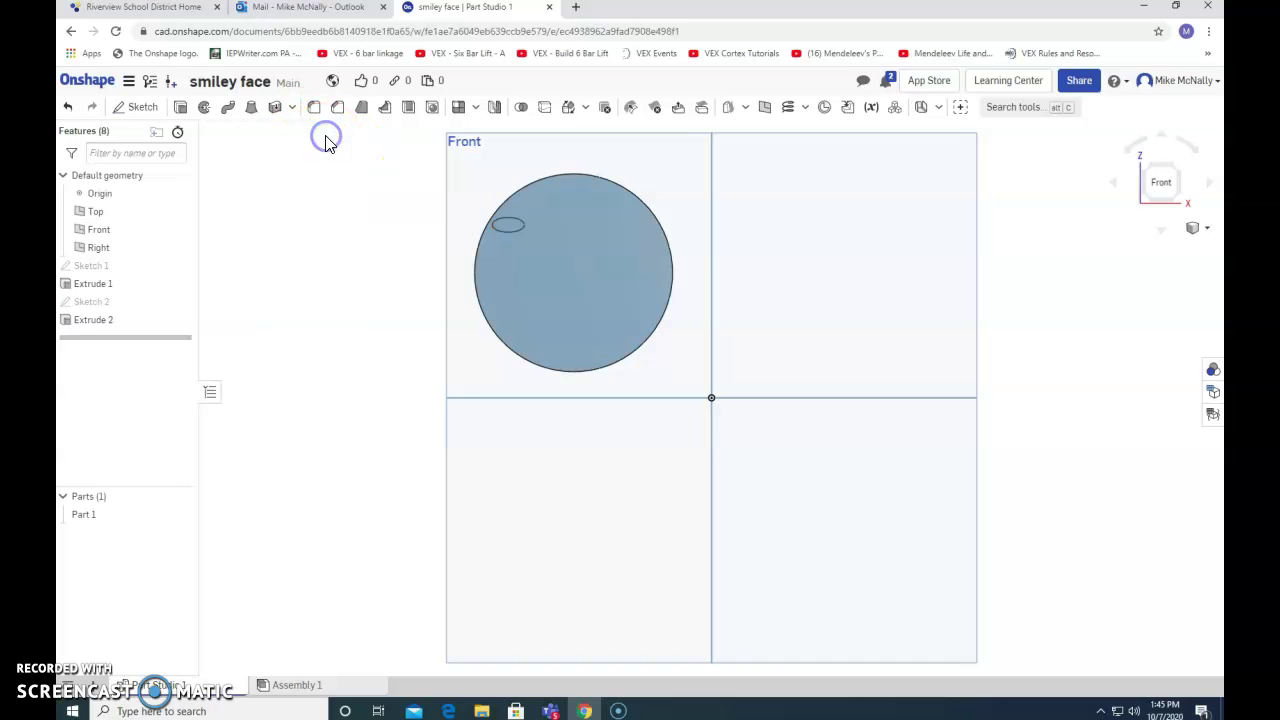
Step: Sketch a center point circle as the second eye on the disc's upper-right area and extrude it 0.25 in, adding it to the disc
click(142, 107)
click(578, 292)
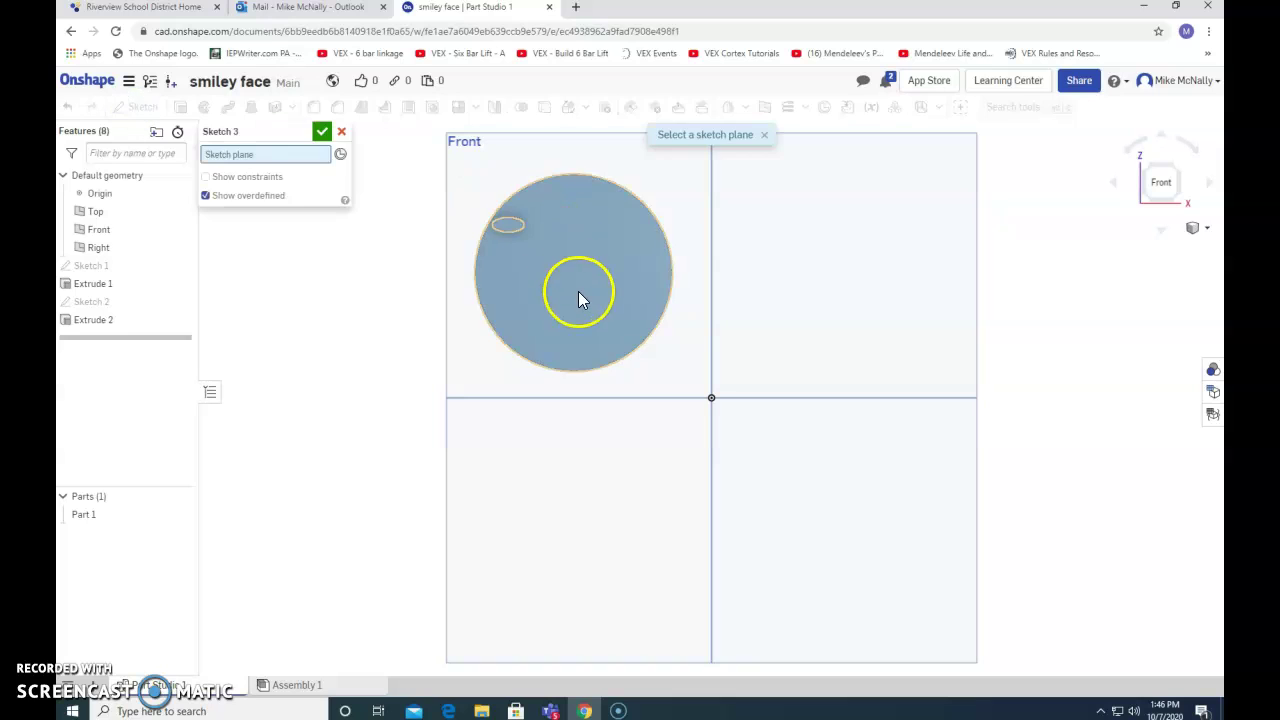
click(245, 107)
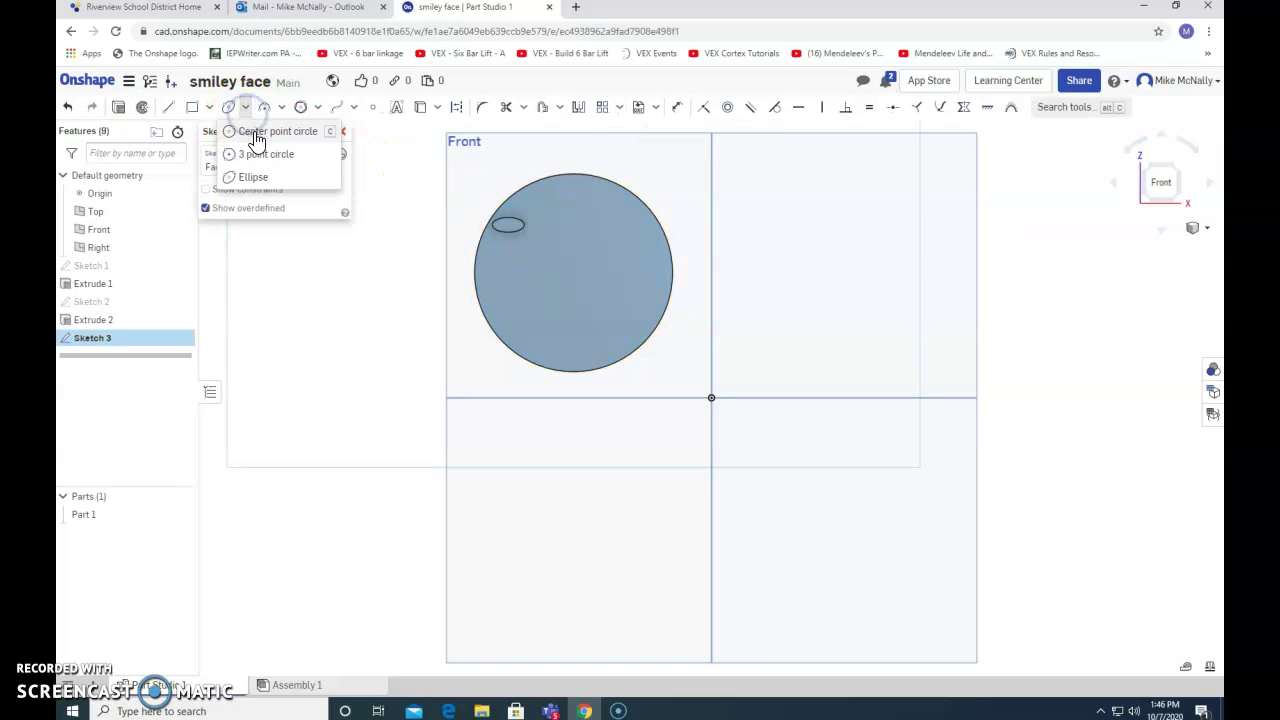
click(254, 131)
click(603, 221)
click(616, 240)
click(117, 107)
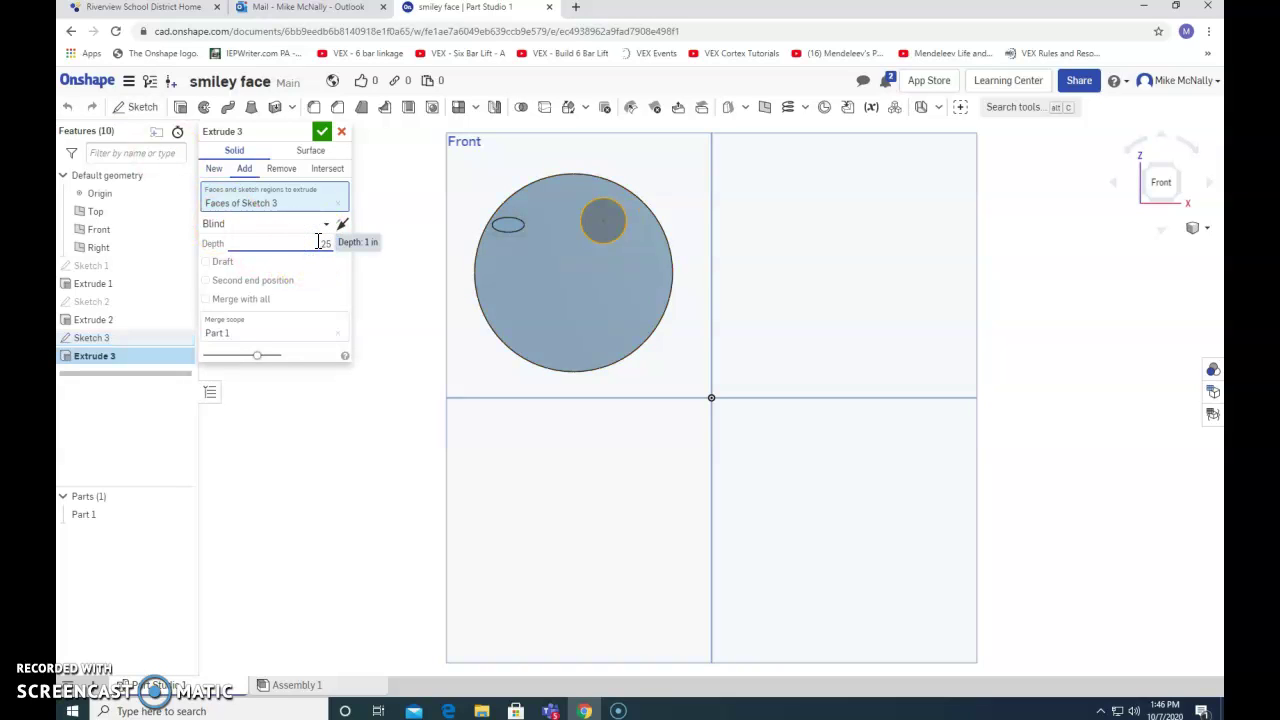
click(322, 131)
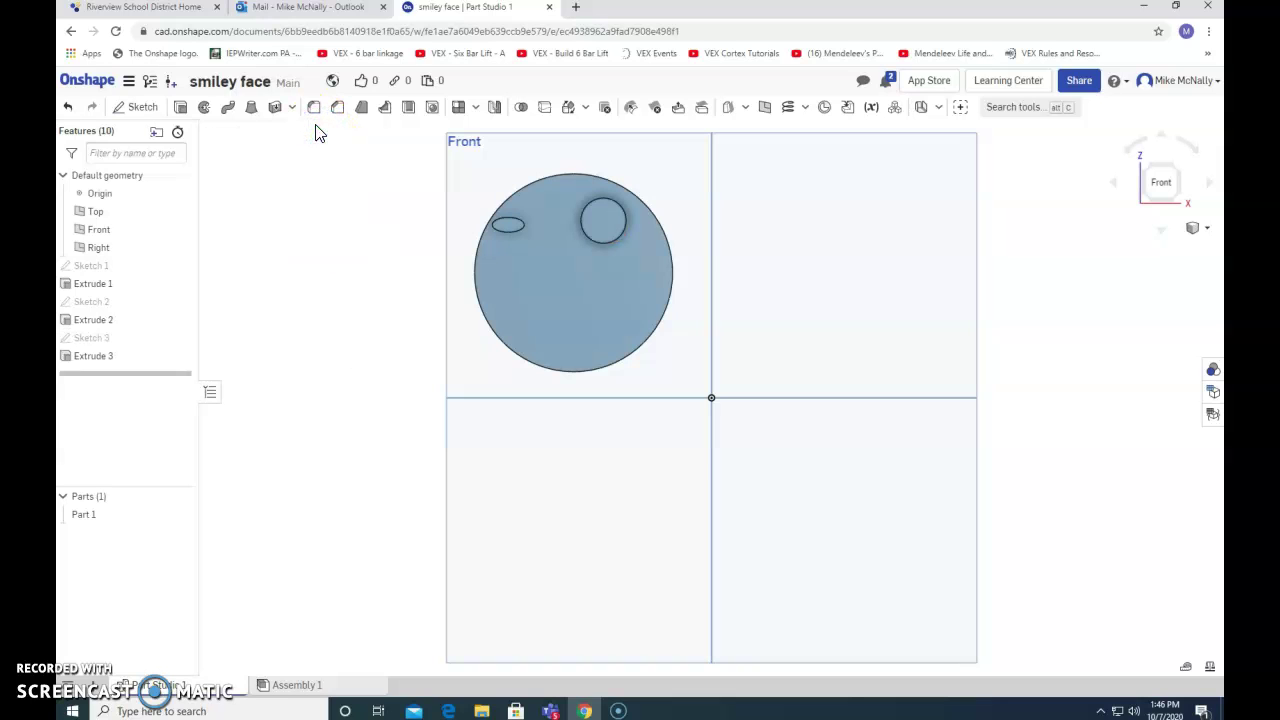
Step: Compare the heights of the two raised eyes from angled views and return to the front view
key(Right)
key(Right)
key(Right)
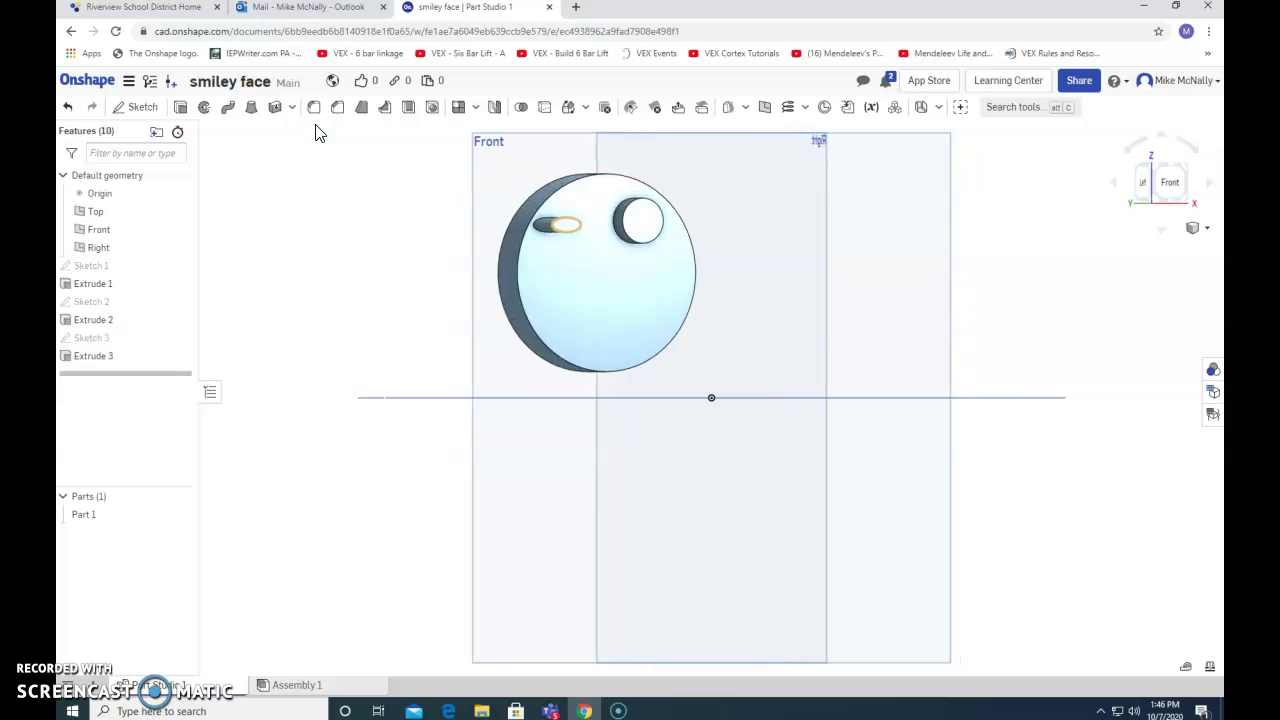
key(Left)
key(Left)
key(Left)
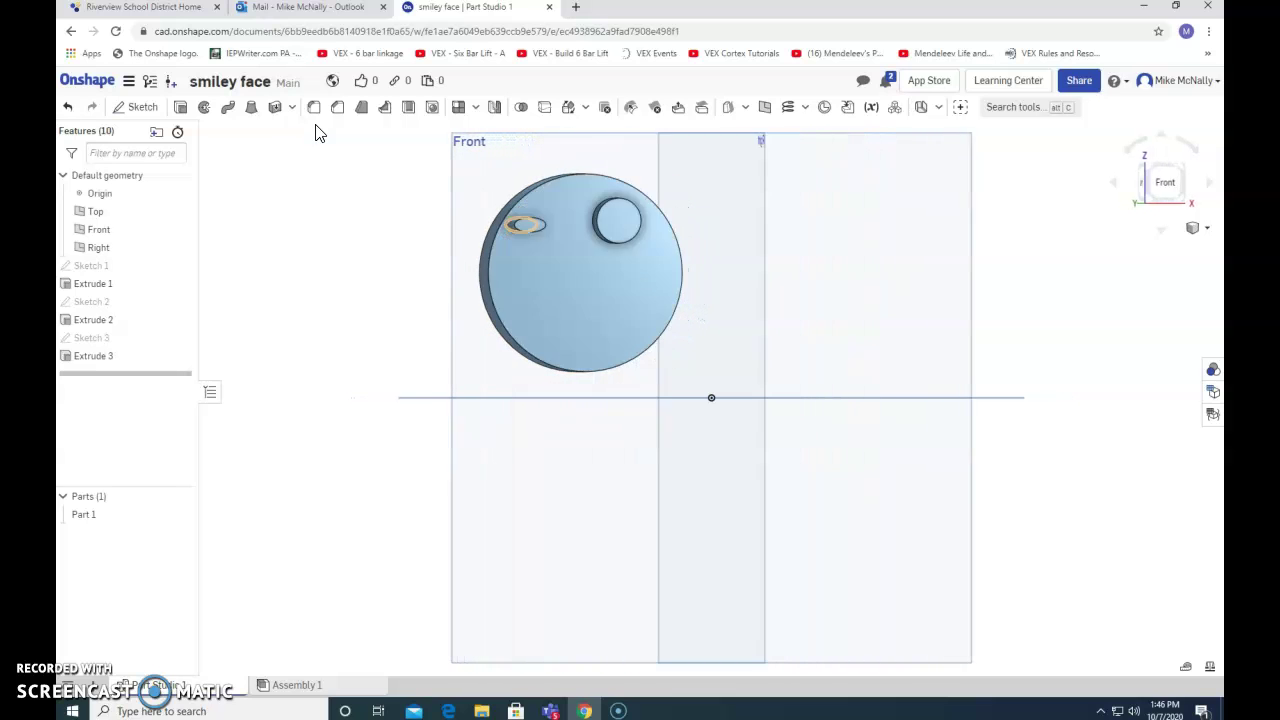
key(Left)
key(Left)
key(Left)
key(Right)
key(Right)
key(Right)
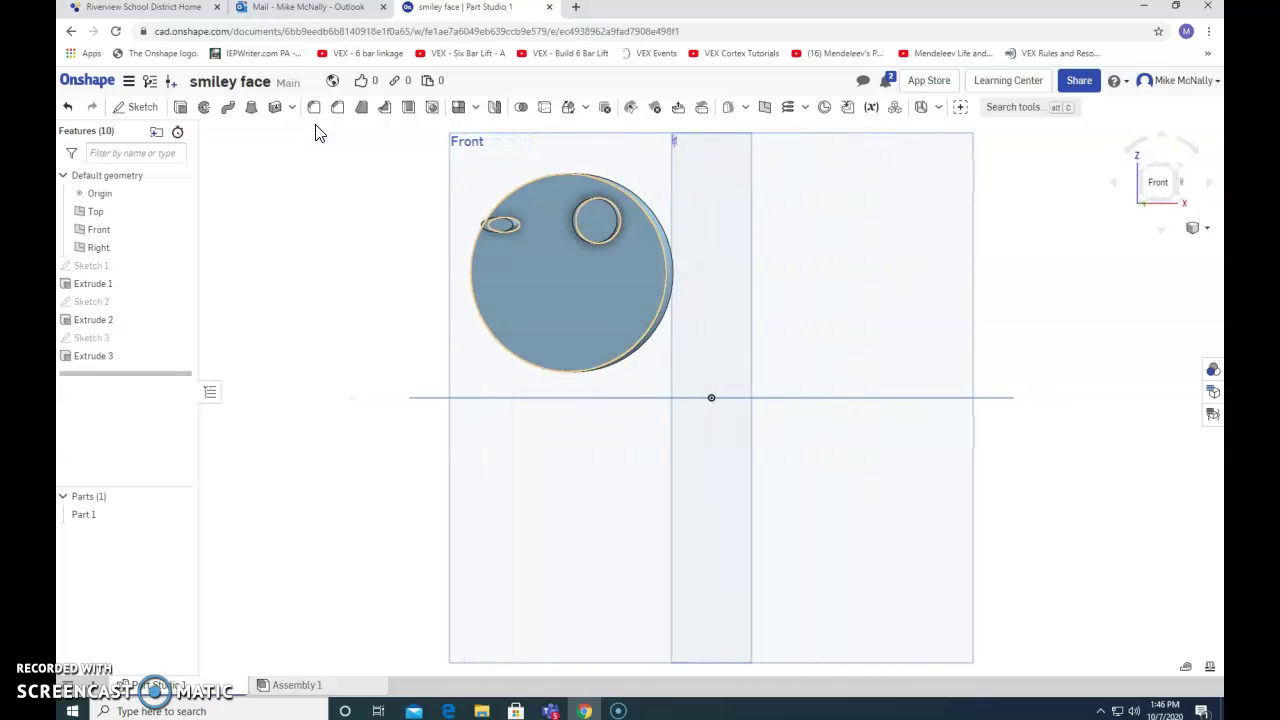
click(540, 286)
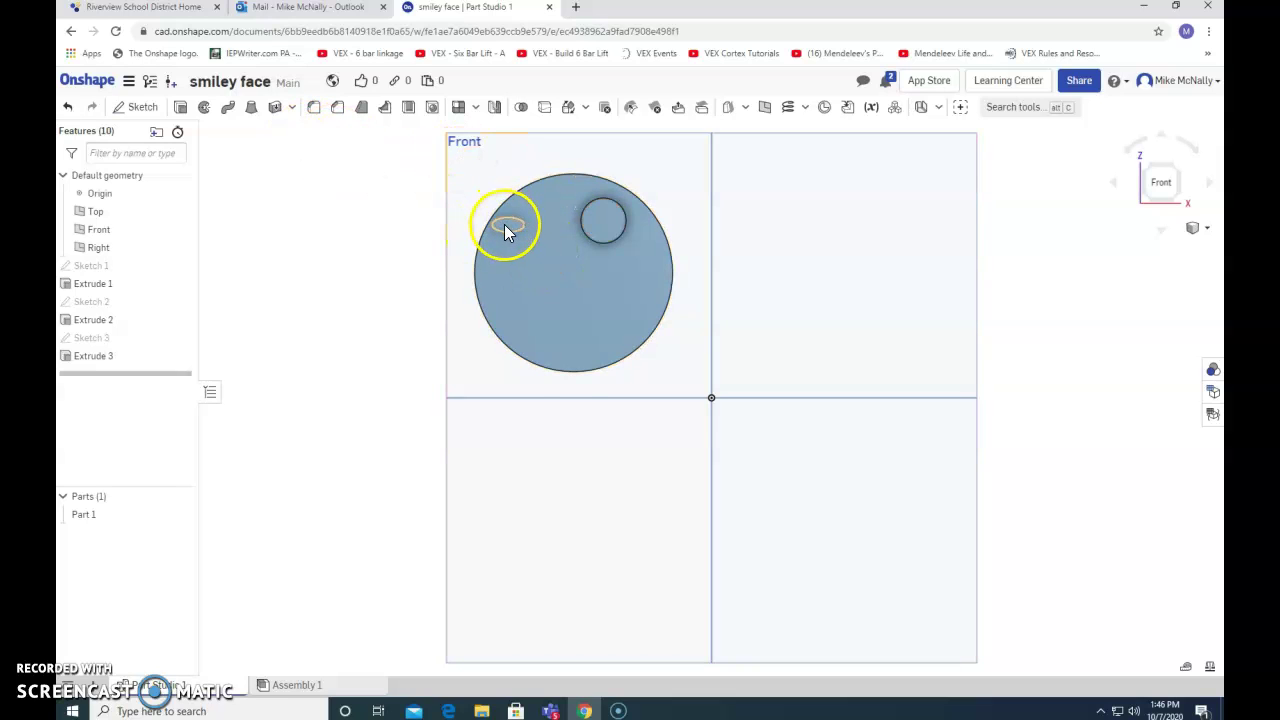
Step: Fillet the front face of the round eye with a circular cross section, reducing the radius below 0.2 in
click(314, 110)
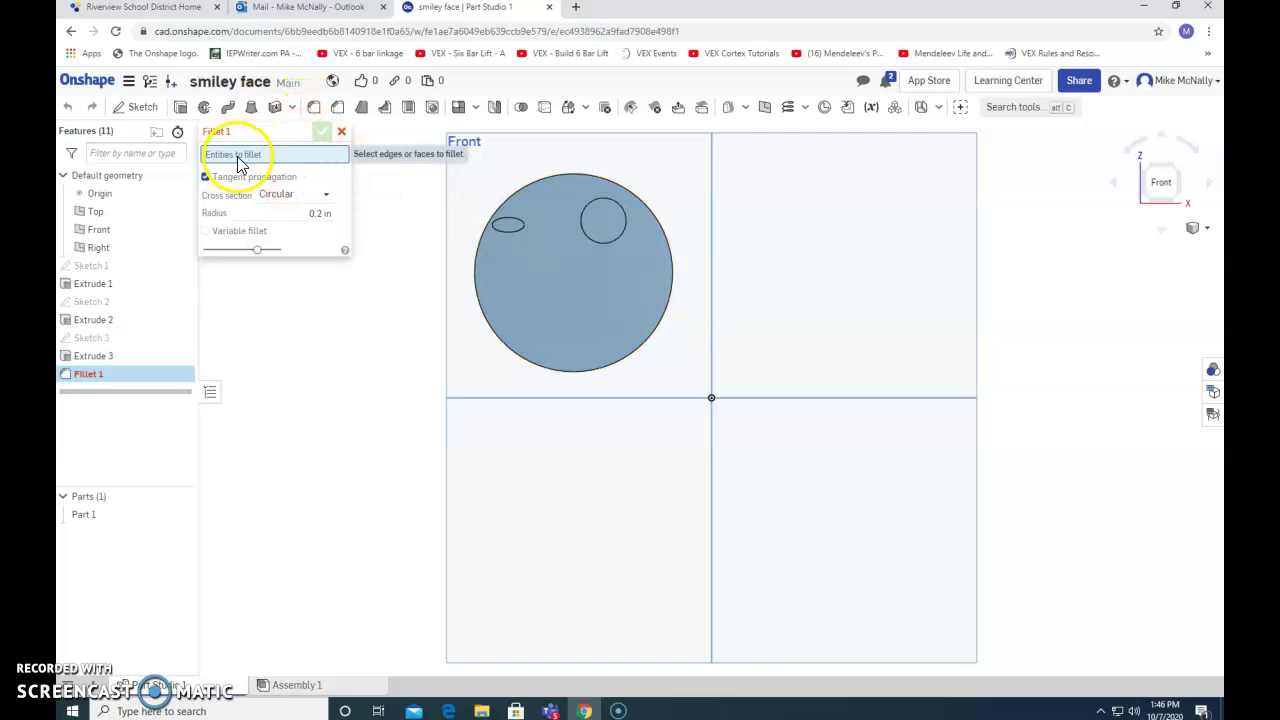
click(594, 240)
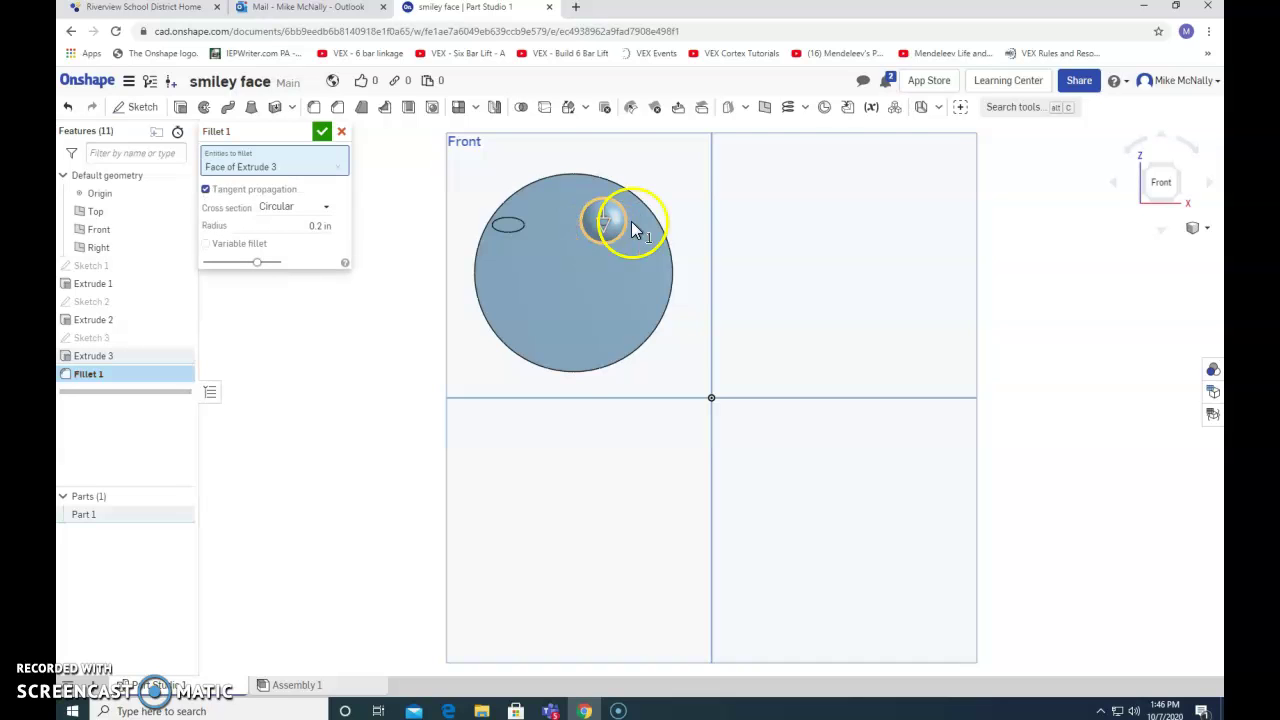
key(Left)
key(Left)
key(Left)
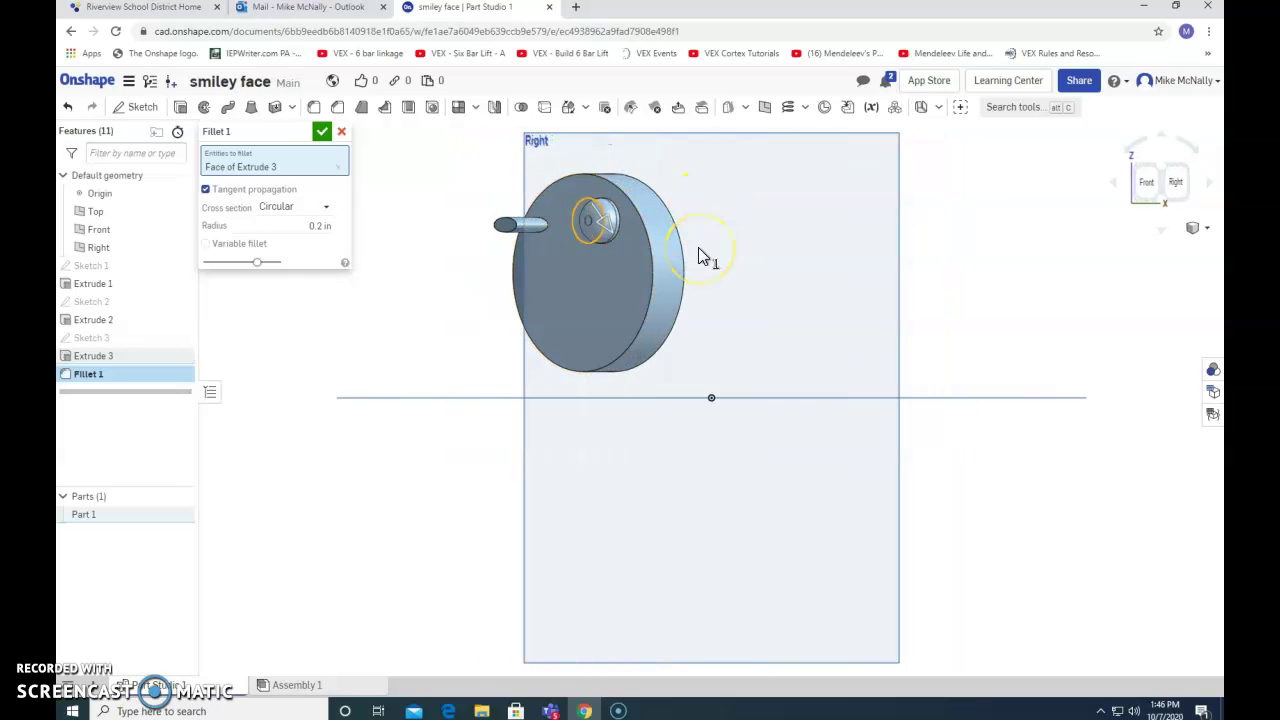
key(Left)
key(Left)
key(Left)
key(Left)
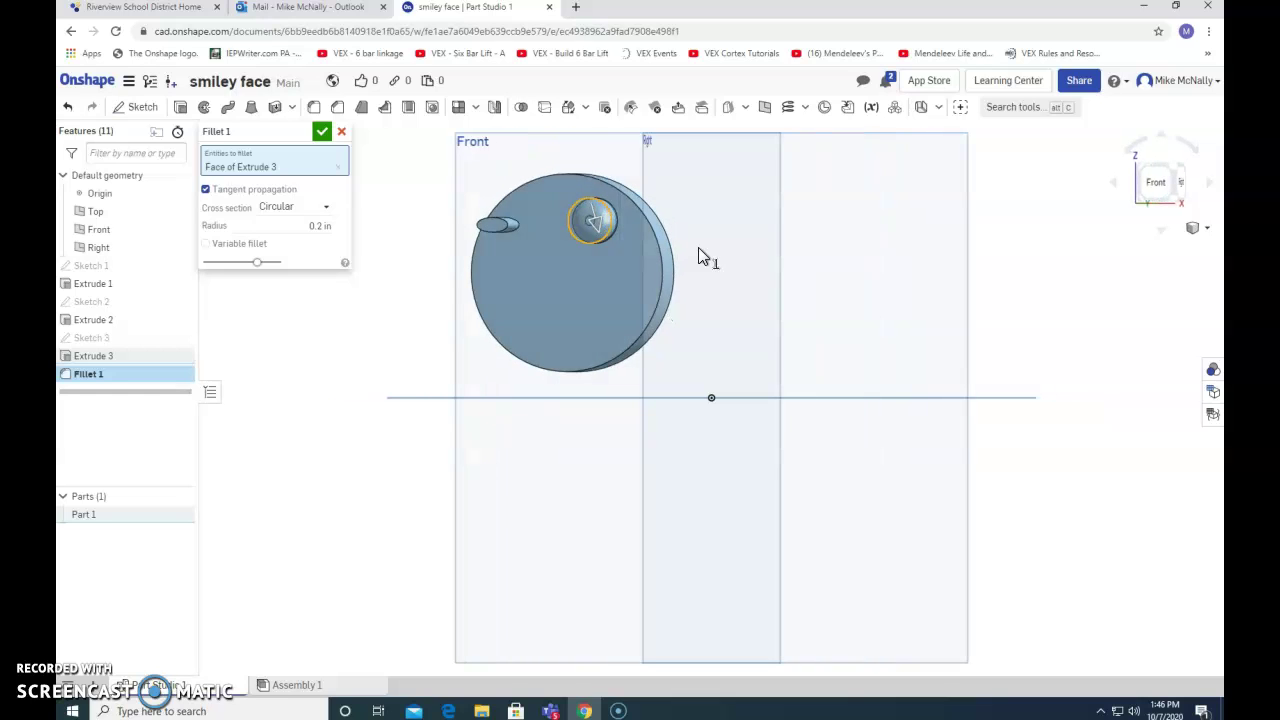
click(318, 226)
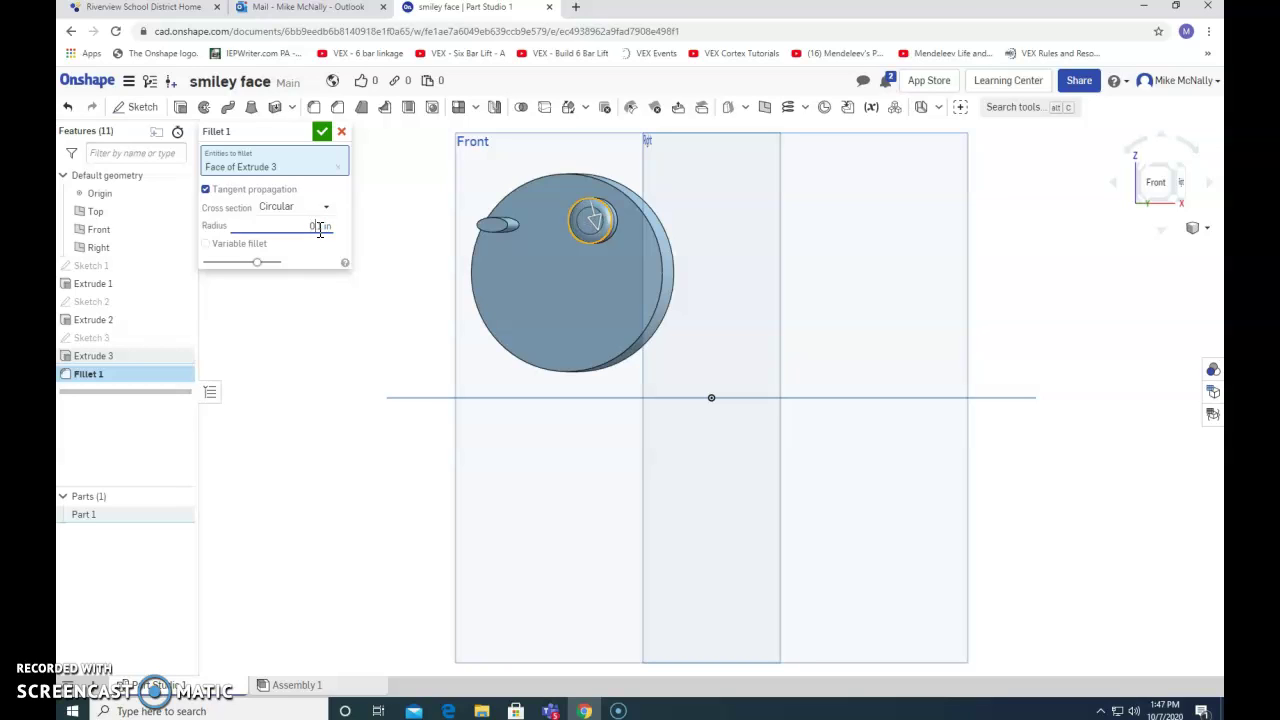
click(322, 131)
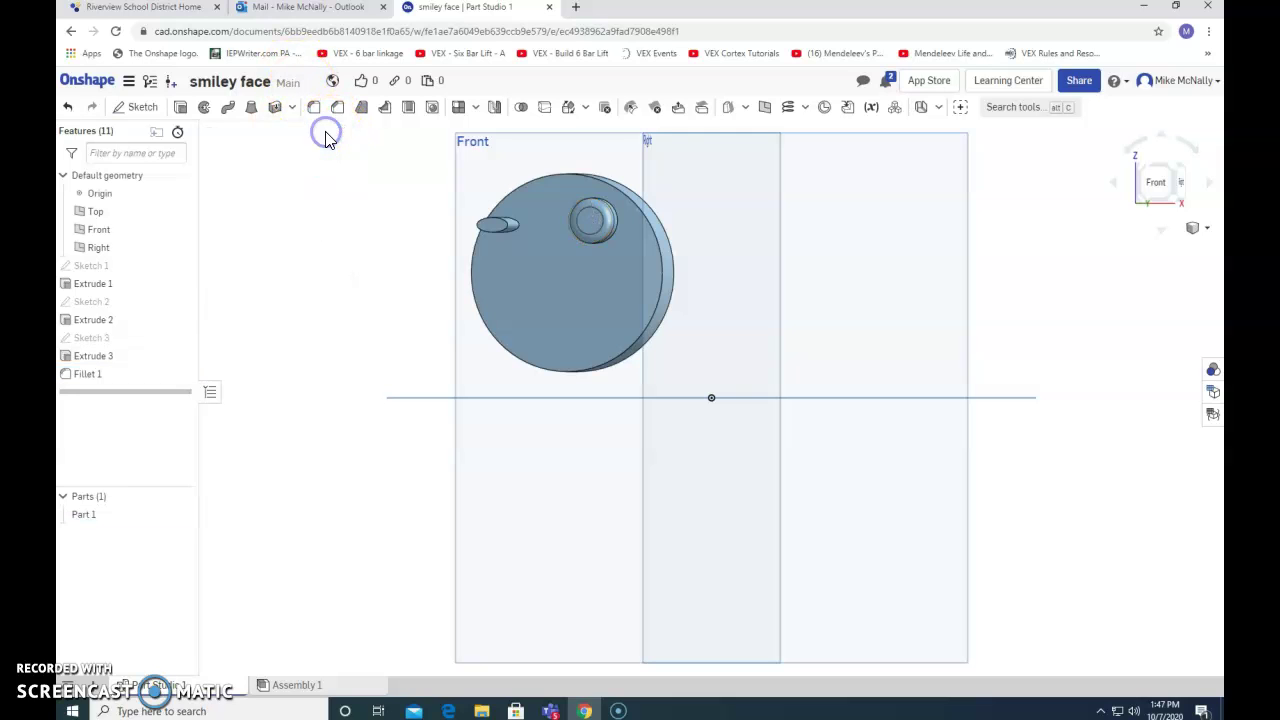
Step: On the disc's front face, draw a closed trapezoid nose between the eyes, narrow at the top, with its left side about 0.717 in long
key(Right)
key(Right)
key(Left)
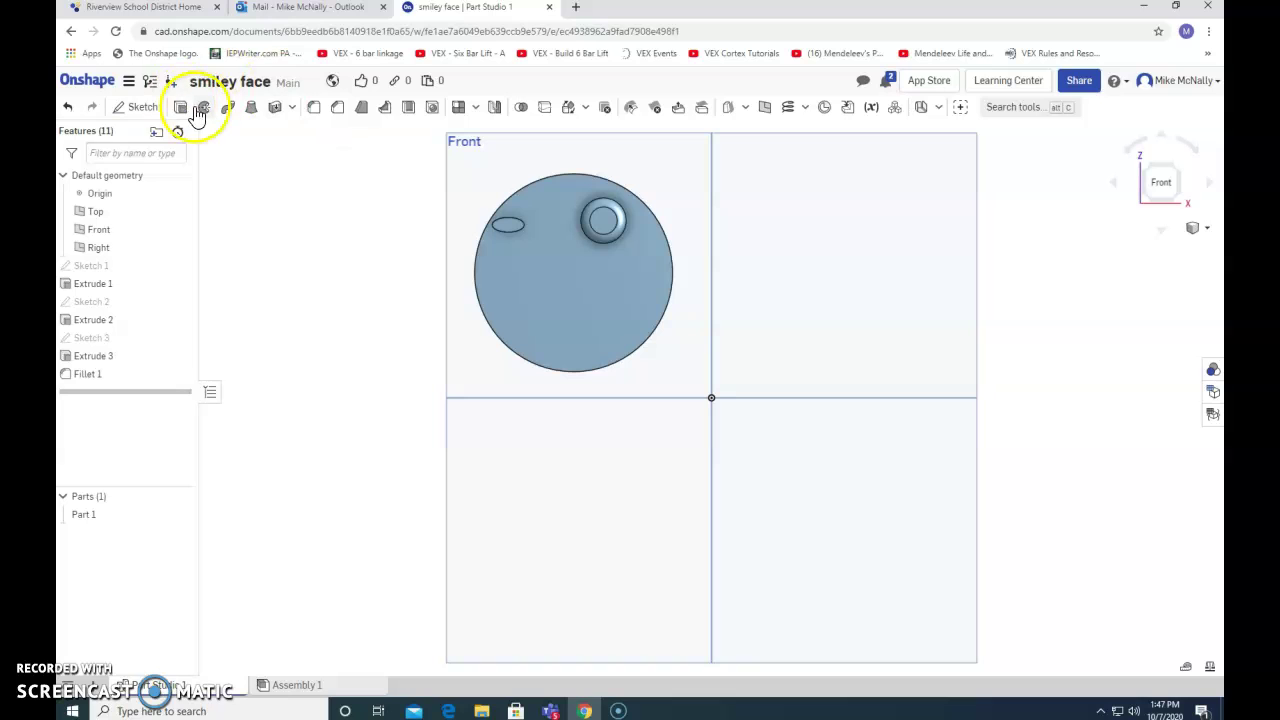
click(145, 117)
click(561, 260)
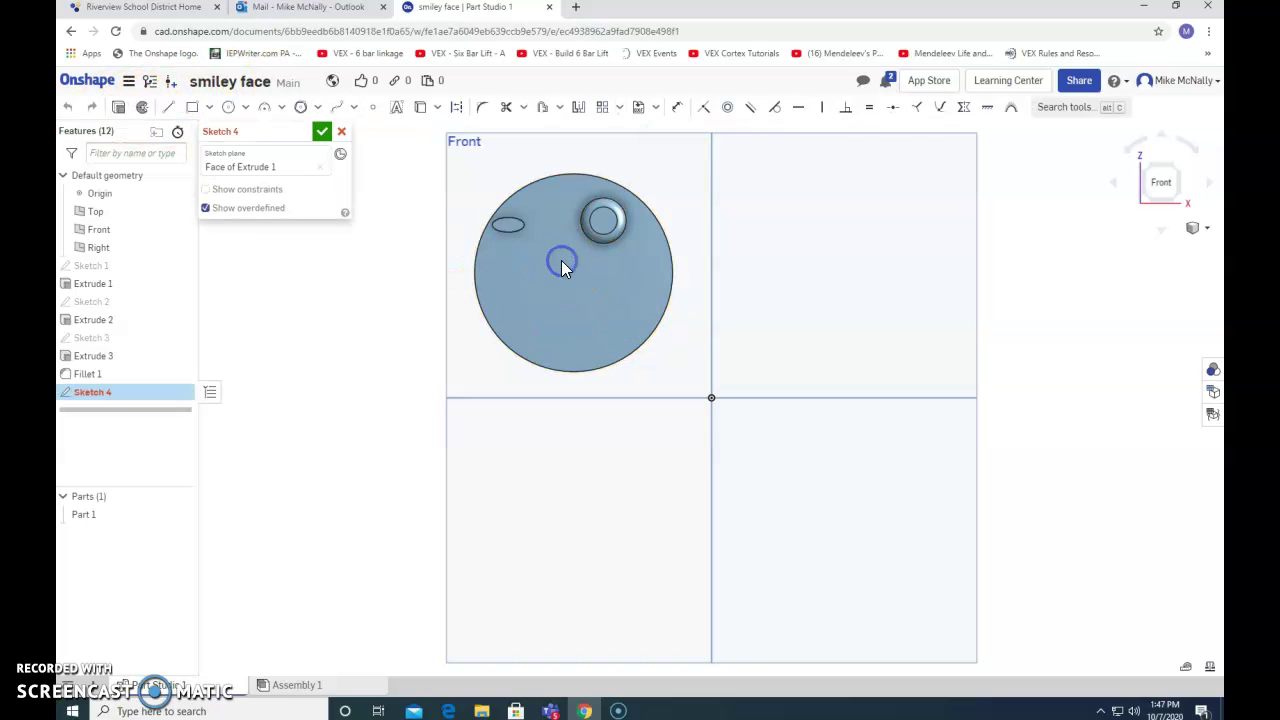
click(168, 107)
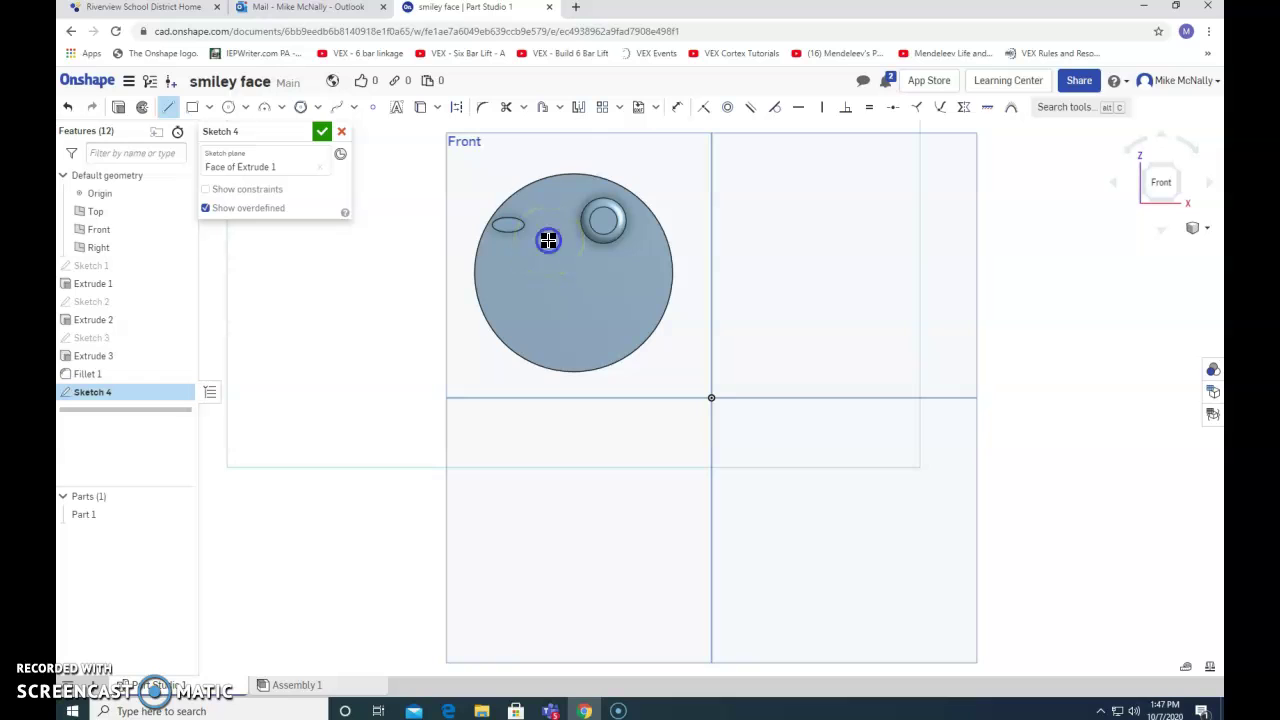
click(578, 242)
click(599, 299)
click(536, 298)
click(548, 241)
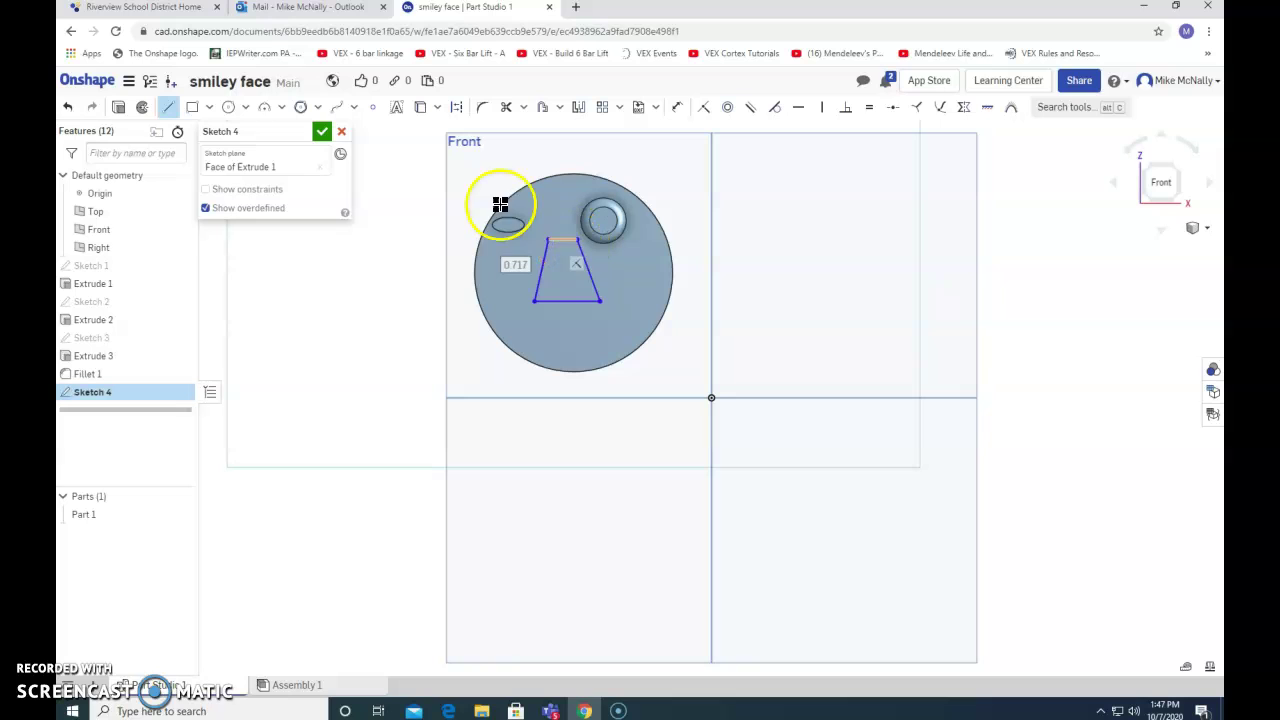
Step: Extrude the trapezoid nose 0.5 in from the disc's front face, adding it to the existing part
click(120, 110)
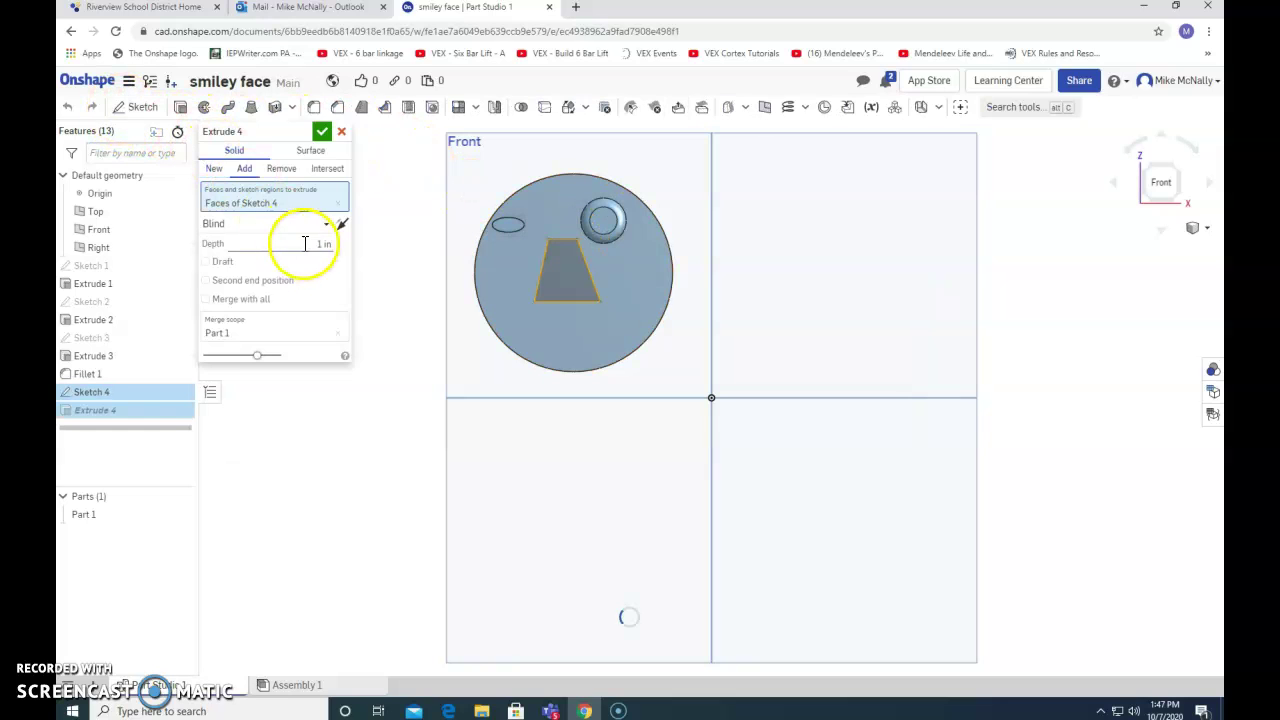
click(308, 243)
double_click(318, 243)
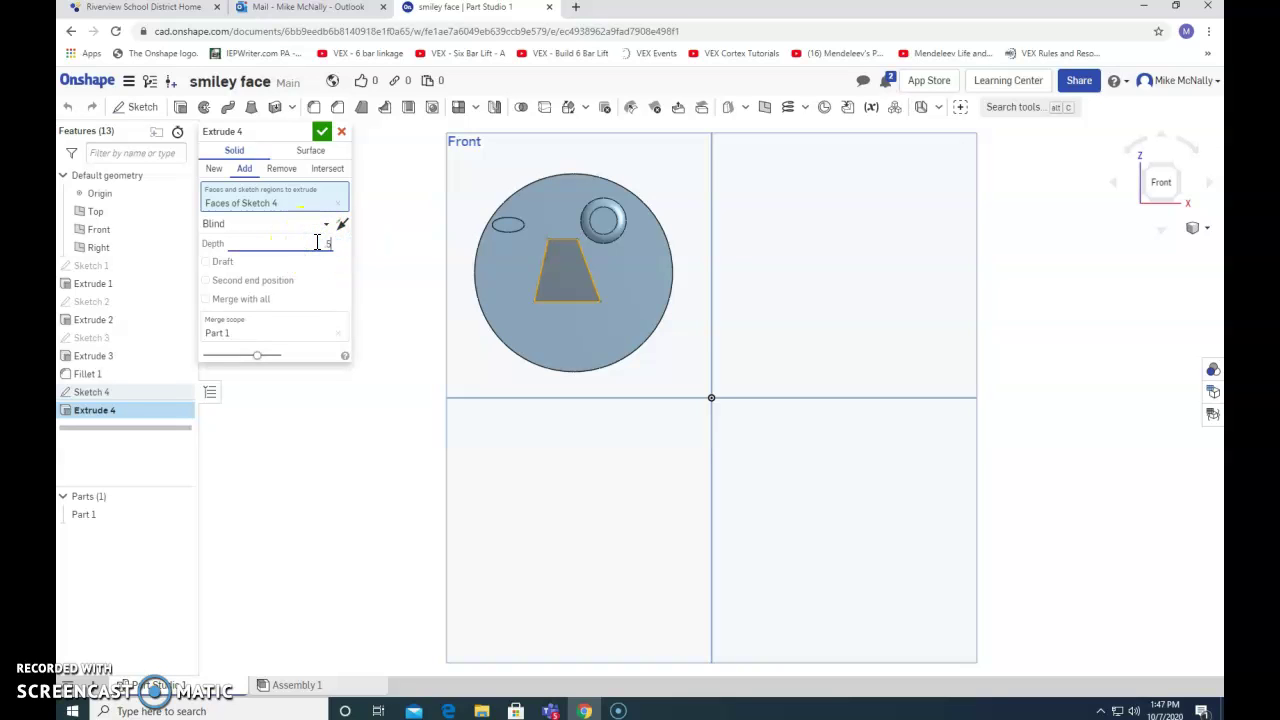
click(321, 131)
Step: Try an equal-distance 0.2 in chamfer on the nose's whole front face, and remove that face from the chamfer selection
key(Right)
key(Right)
key(Right)
key(Right)
key(Right)
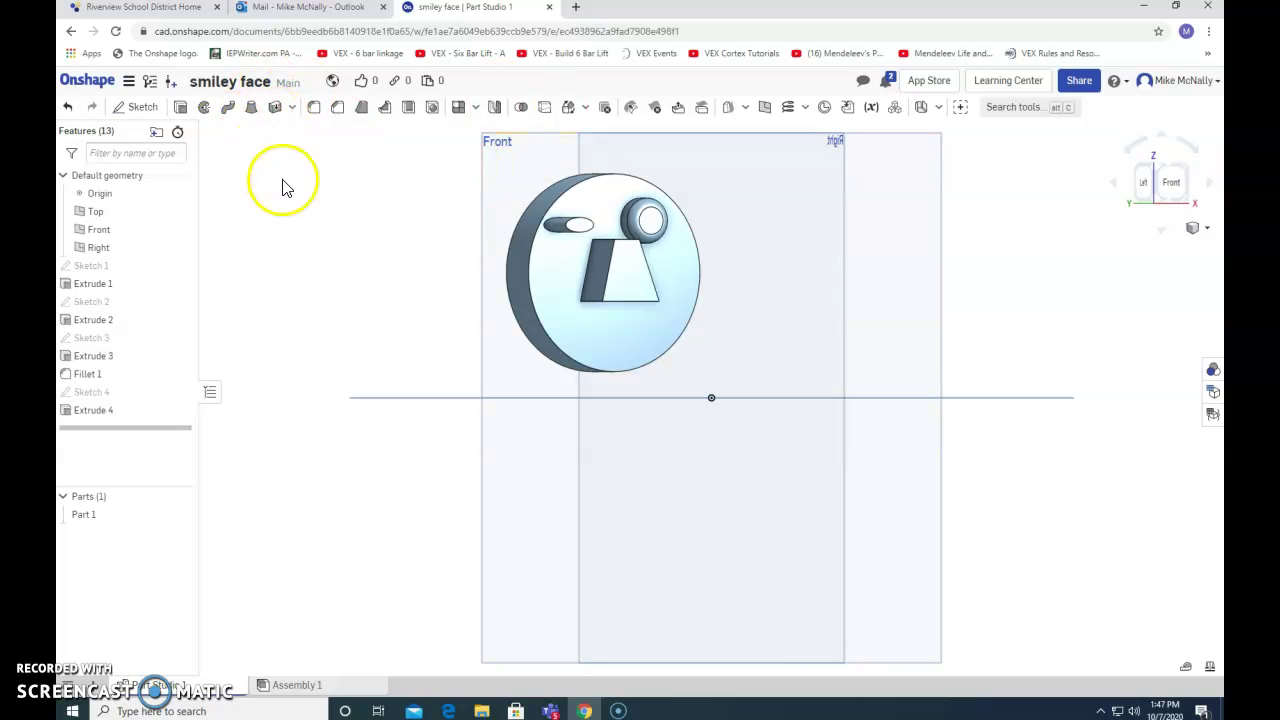
click(338, 112)
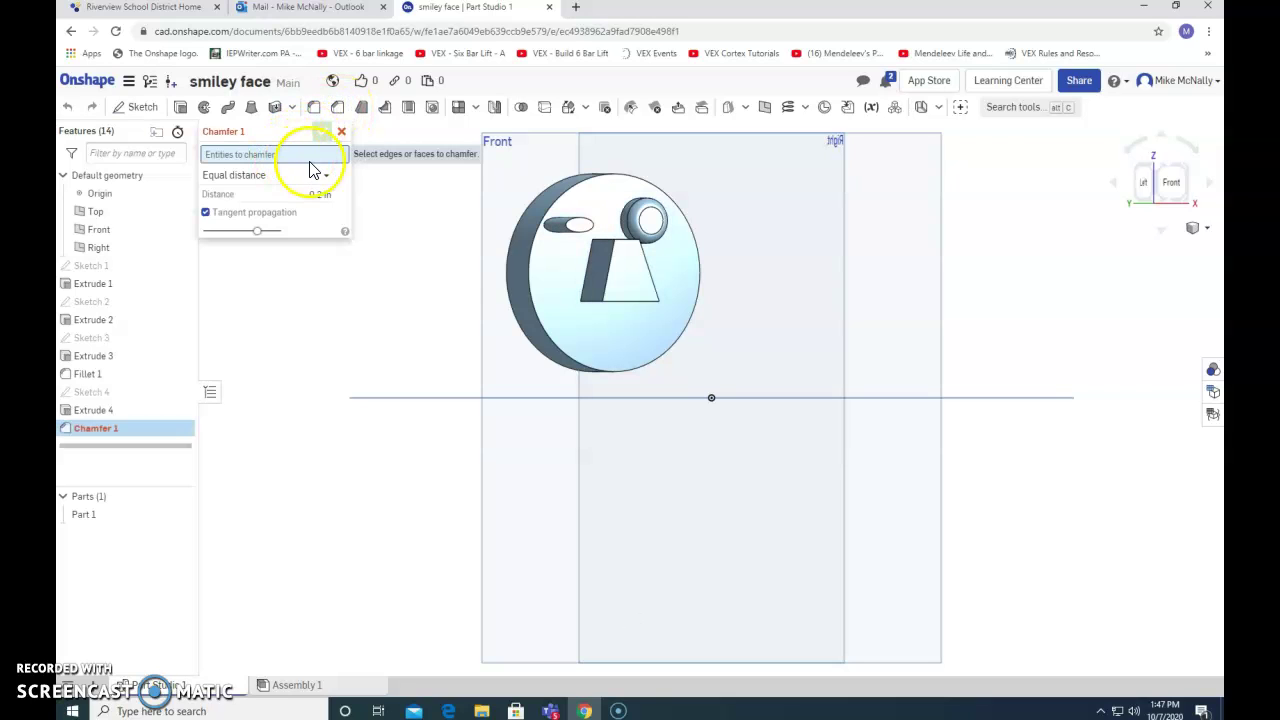
click(623, 279)
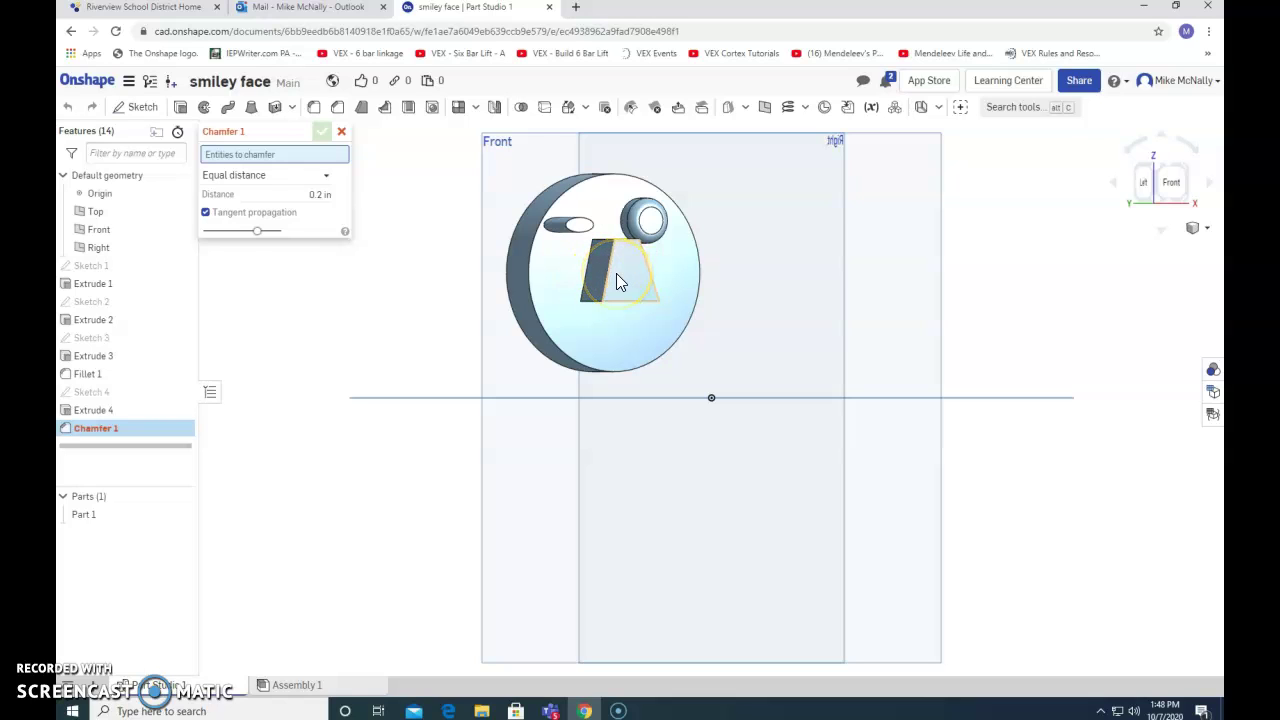
click(617, 281)
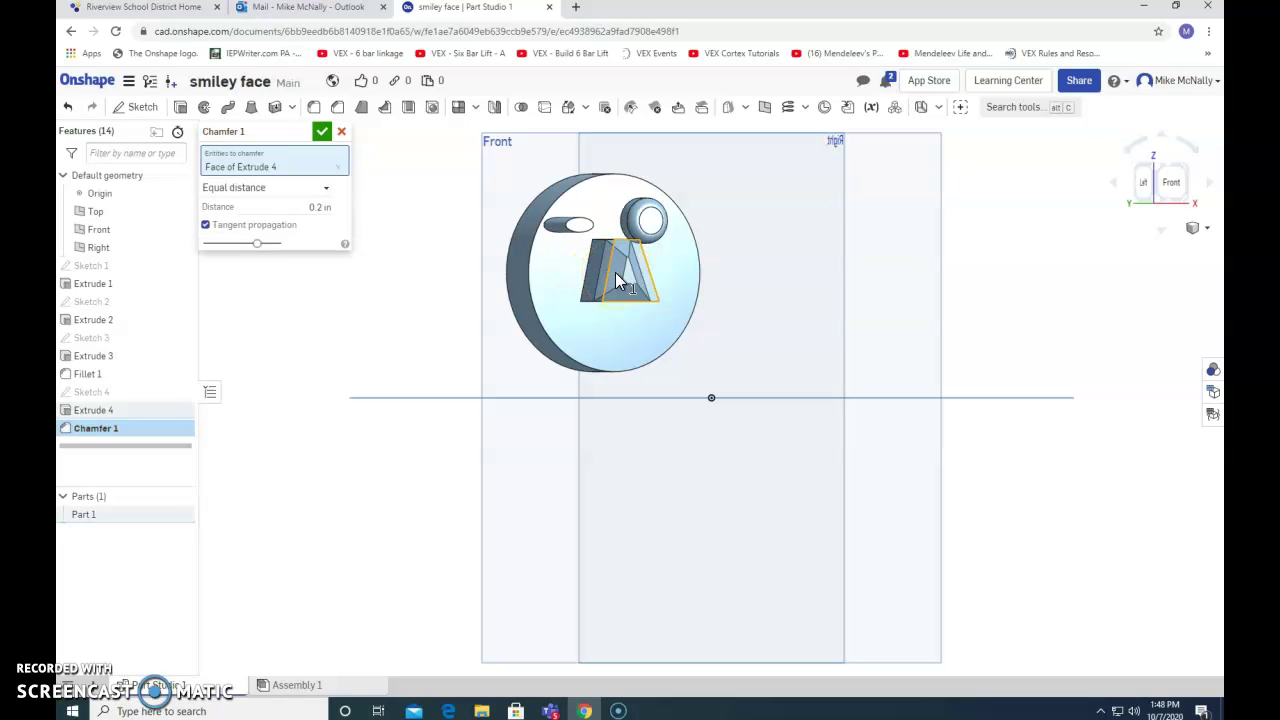
key(Left)
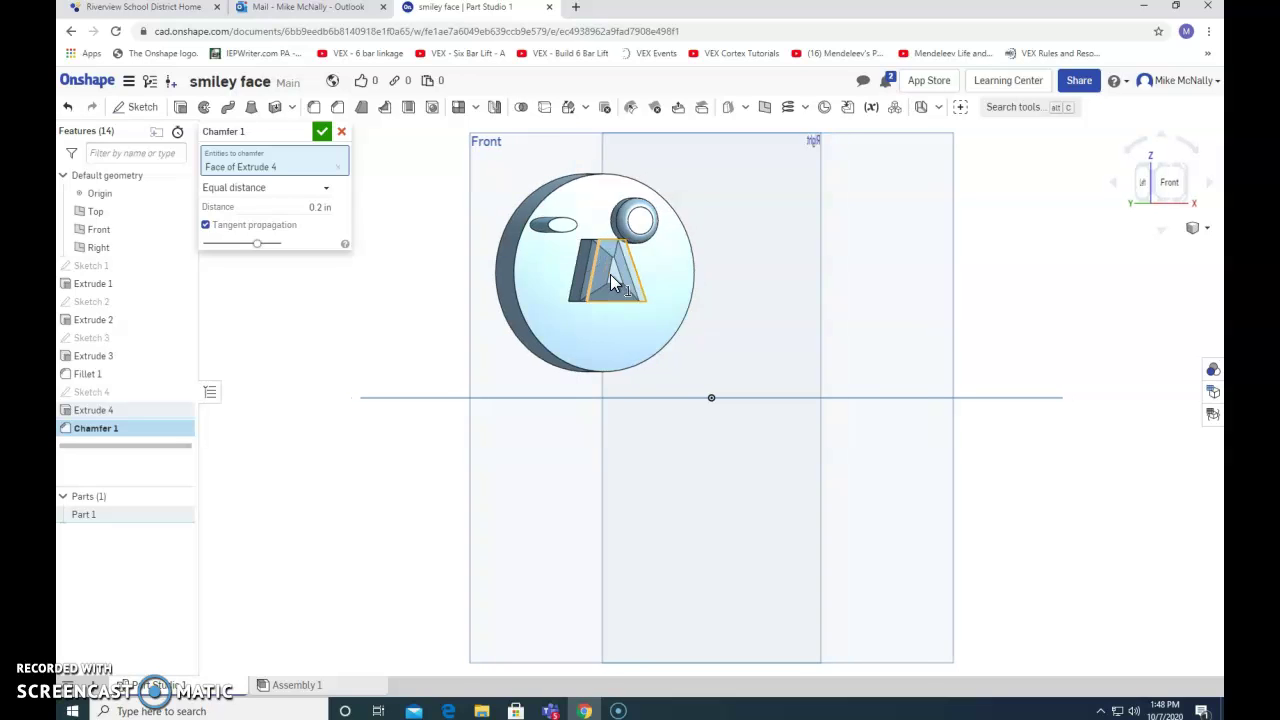
key(Left)
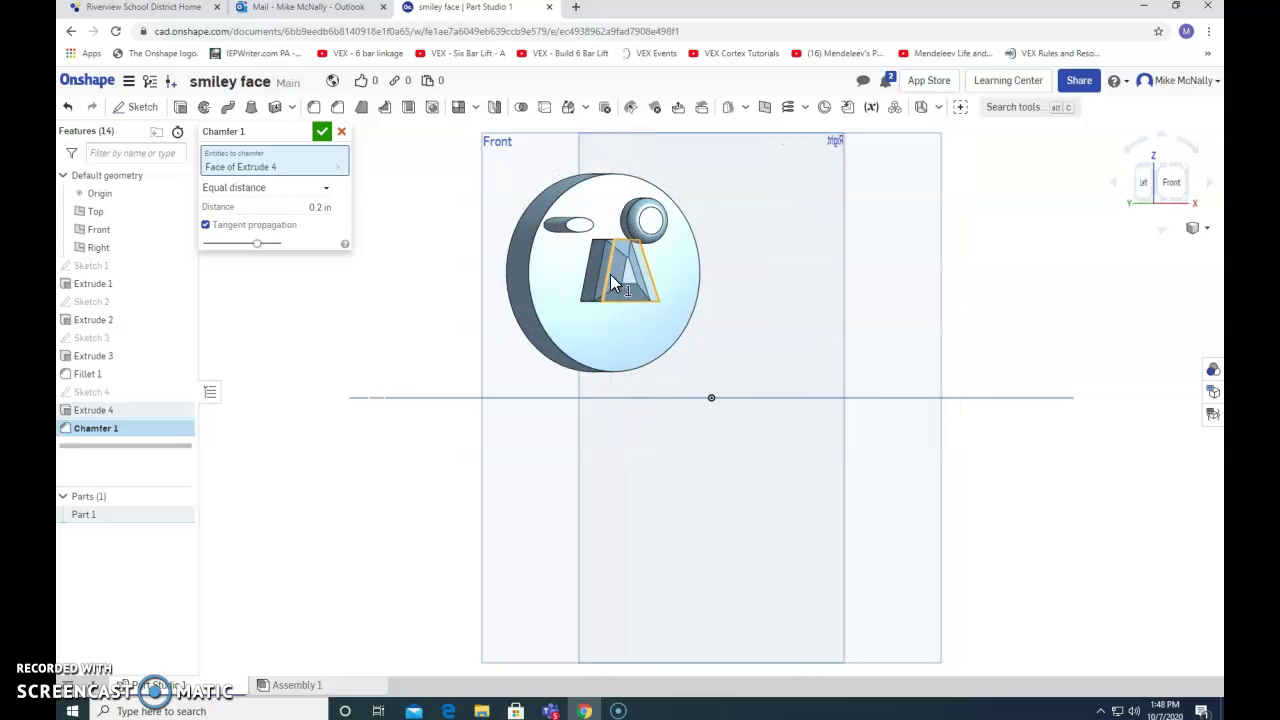
click(587, 281)
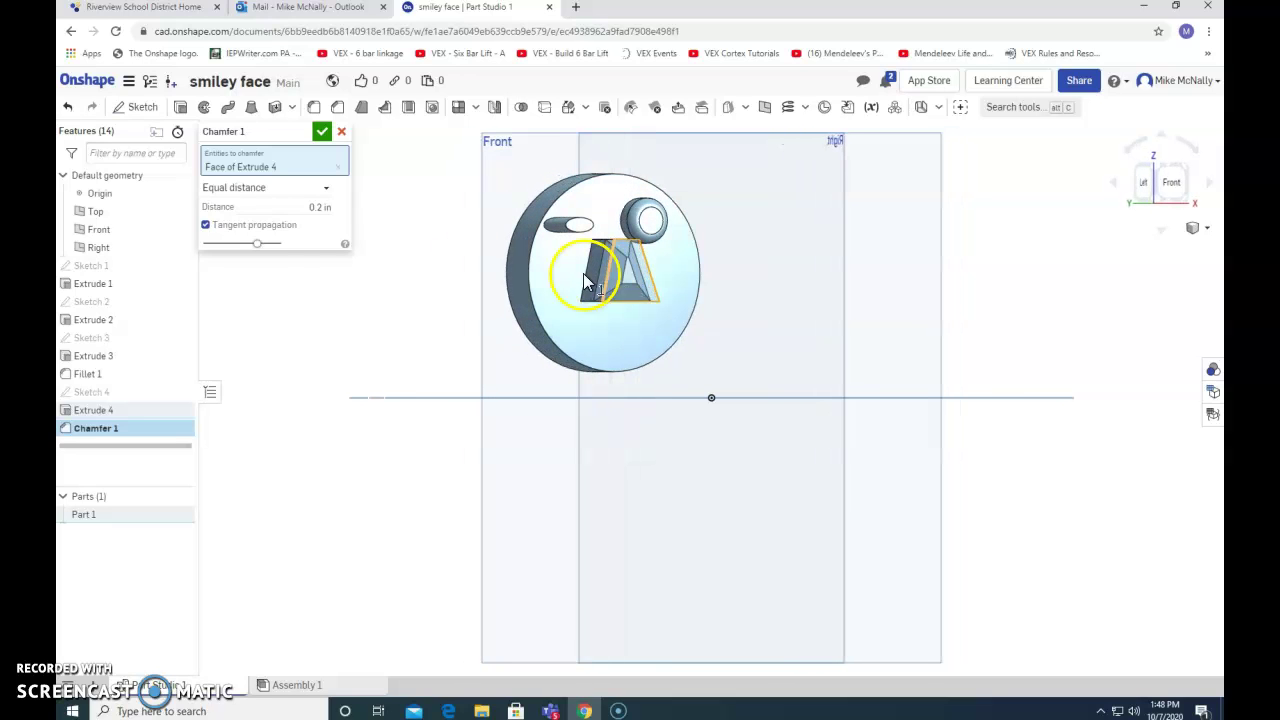
click(339, 169)
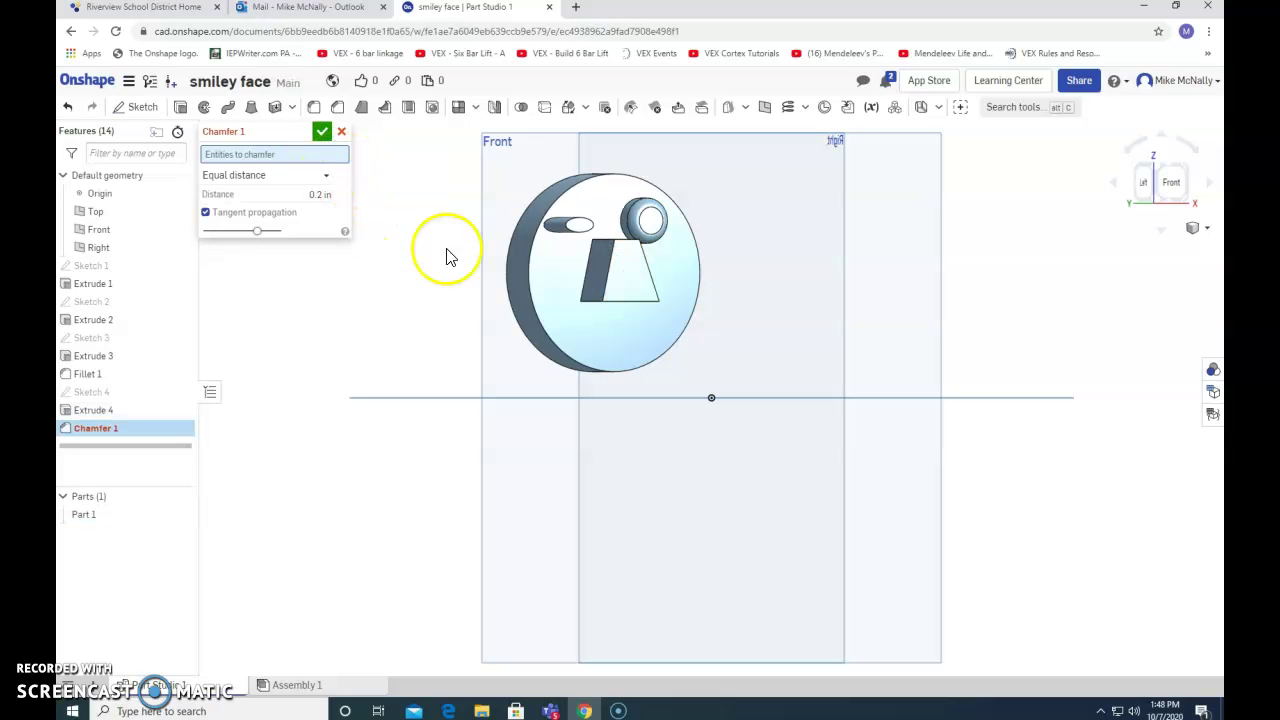
Step: Chamfer the left, bottom and top edges of the nose's front face at an equal distance of 0.2 in
click(609, 277)
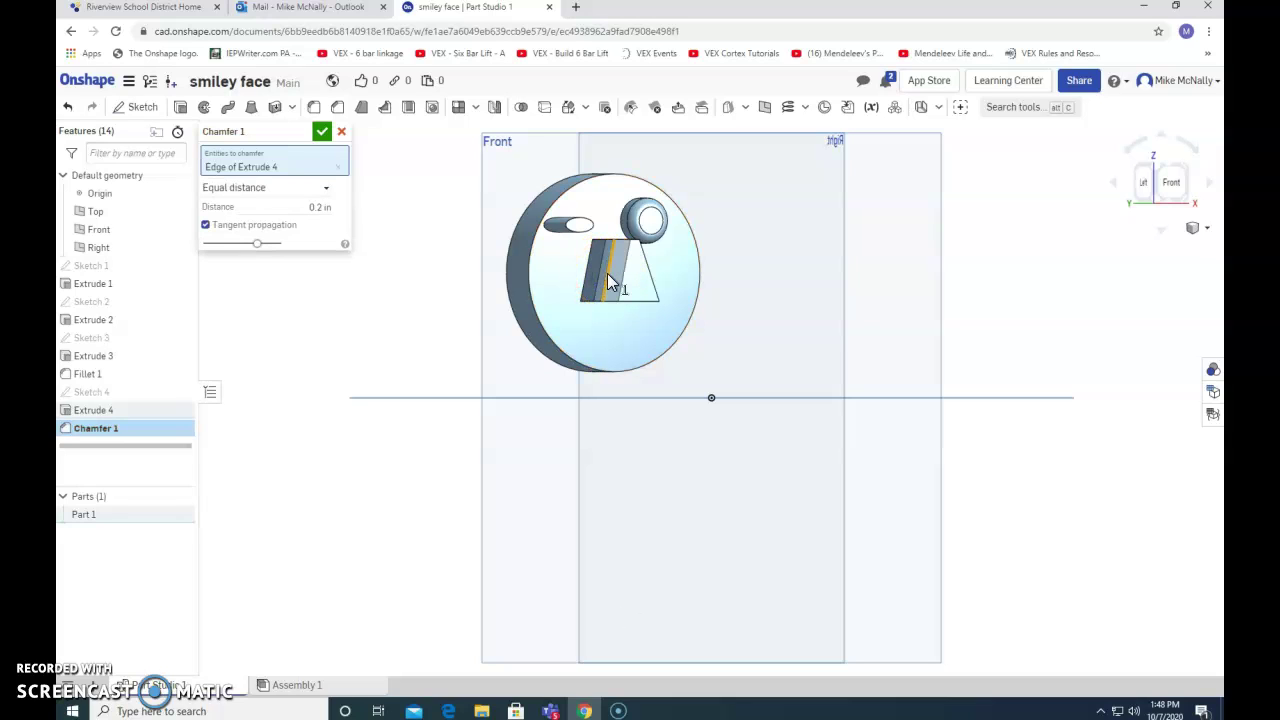
click(645, 304)
click(635, 245)
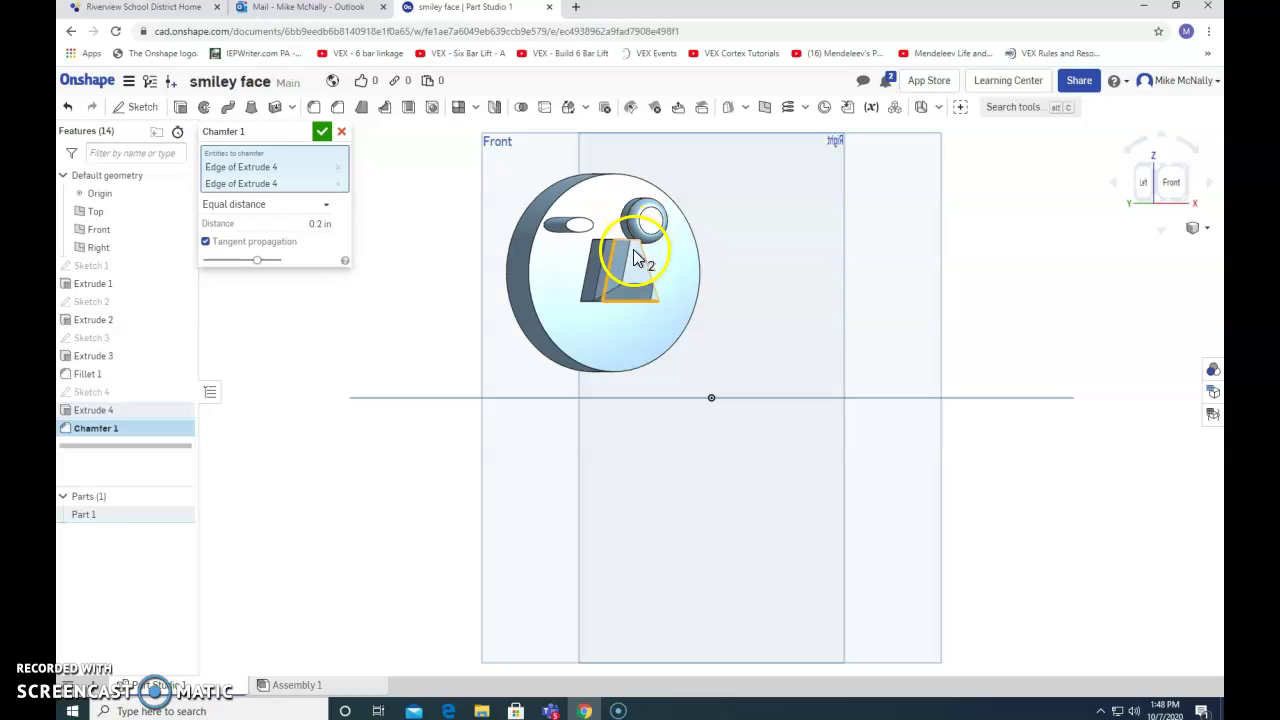
mouse_move(633, 250)
mouse_down()
mouse_move(669, 314)
mouse_move(631, 347)
mouse_move(421, 208)
mouse_up()
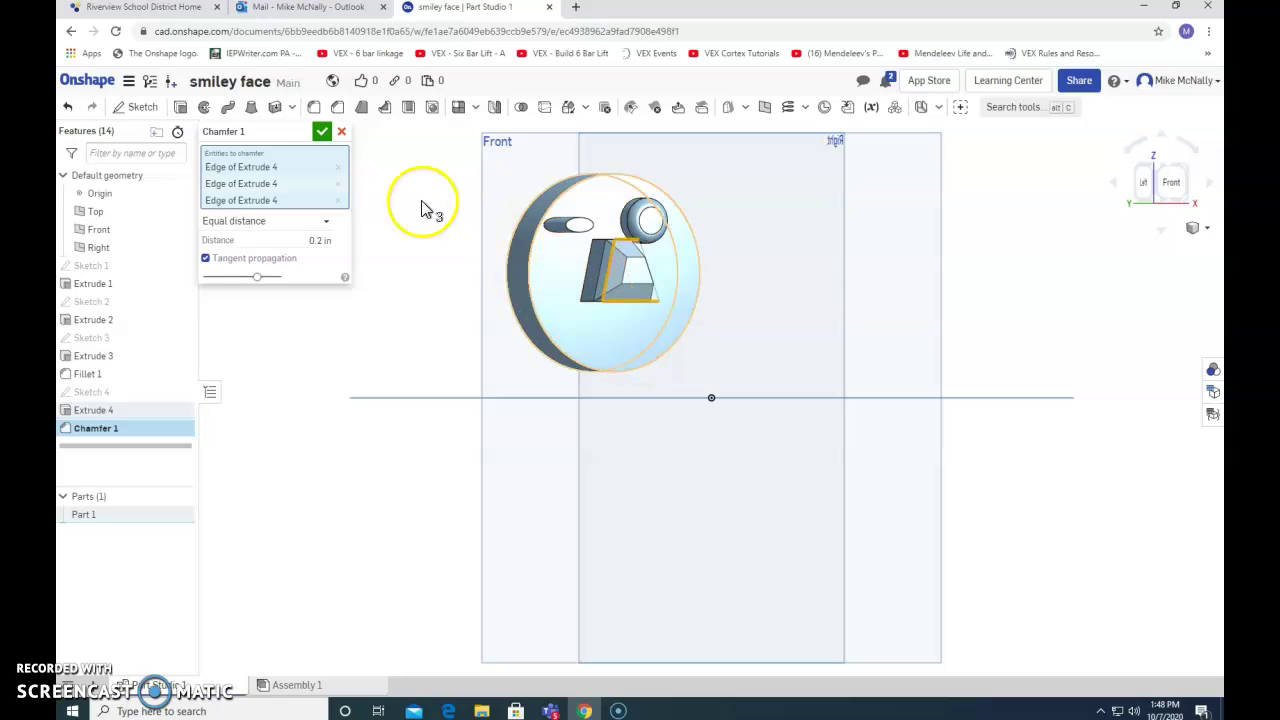
click(323, 133)
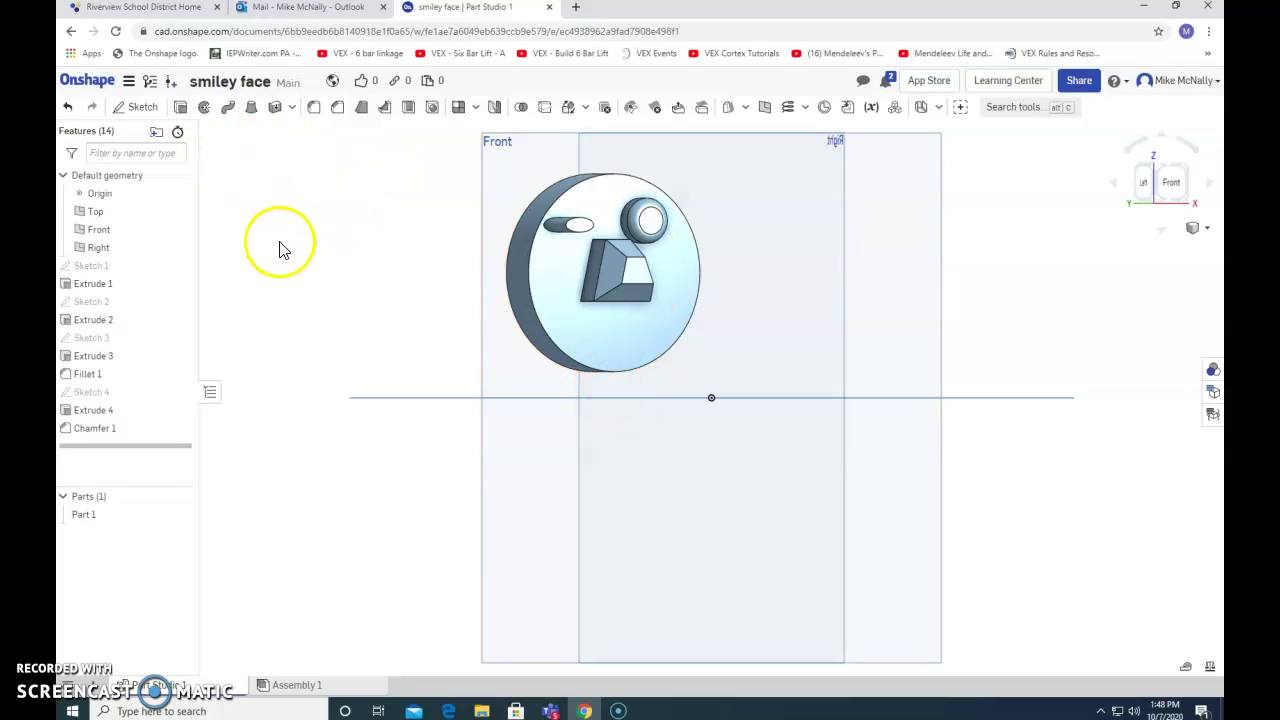
Step: Sketch a closed, wavy spline mouth on the disc's front face below the nose, curving up at both ends
right_drag(360, 283, 363, 287)
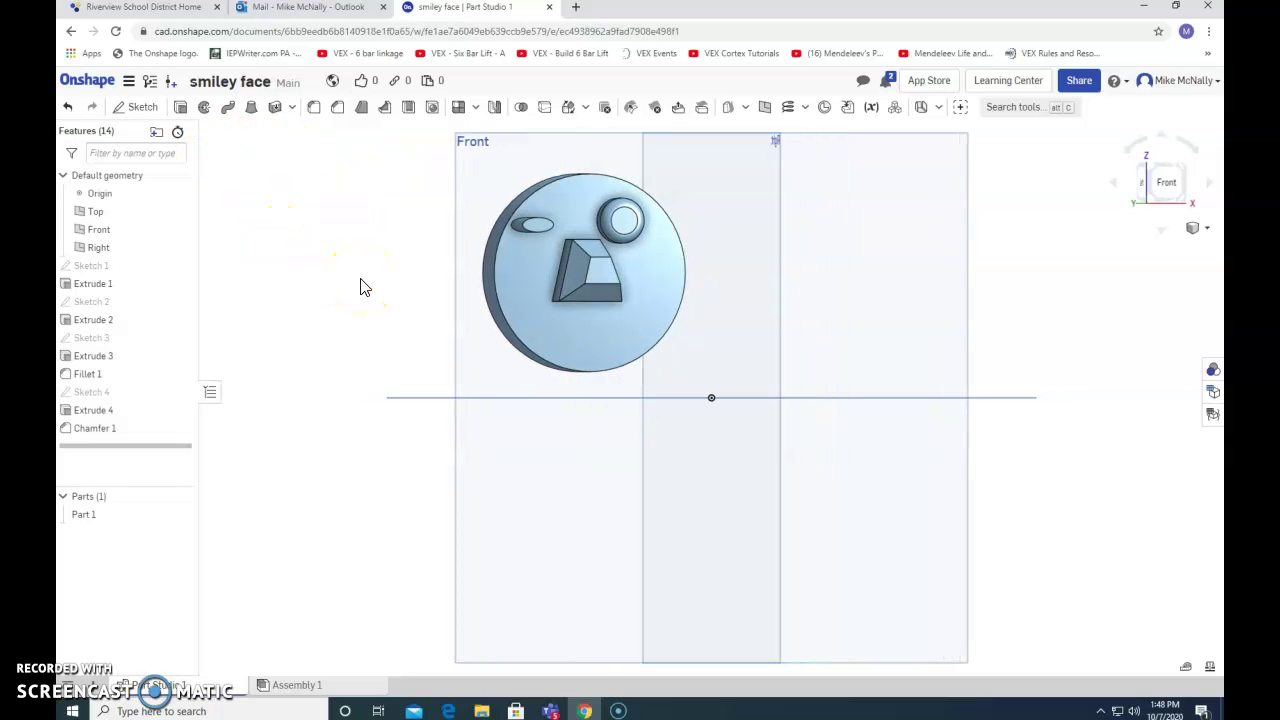
click(142, 110)
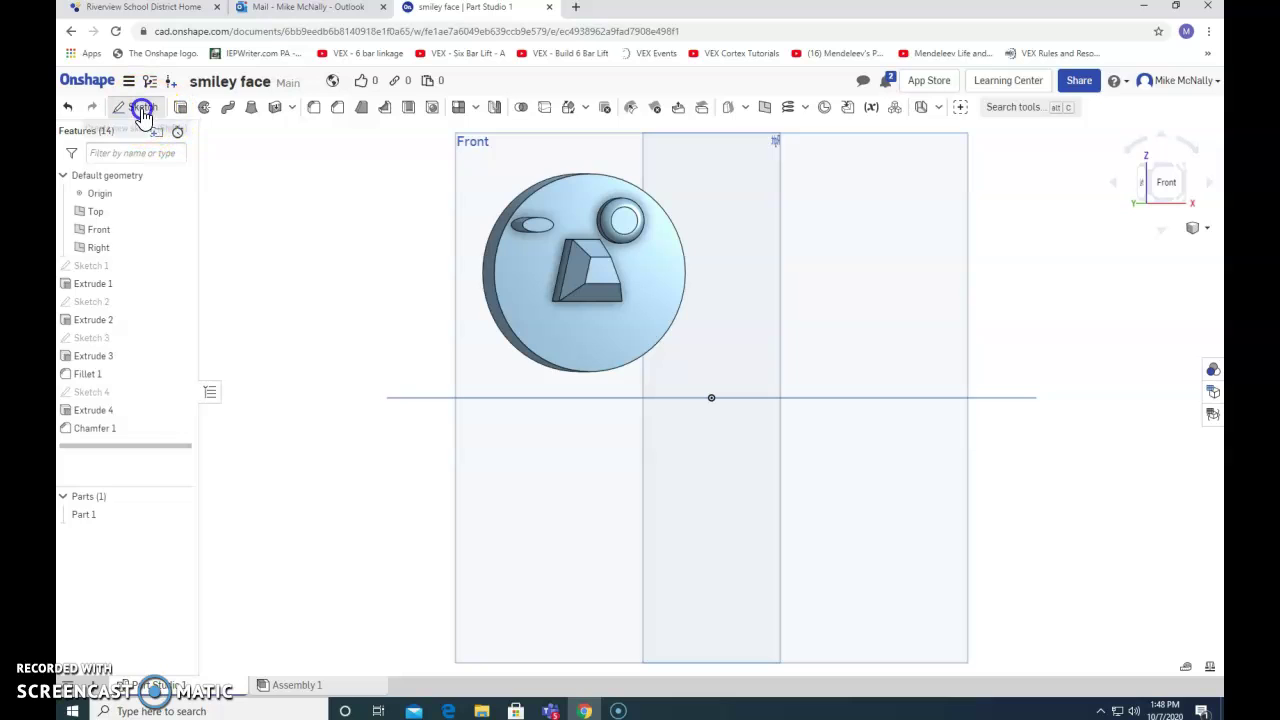
click(614, 347)
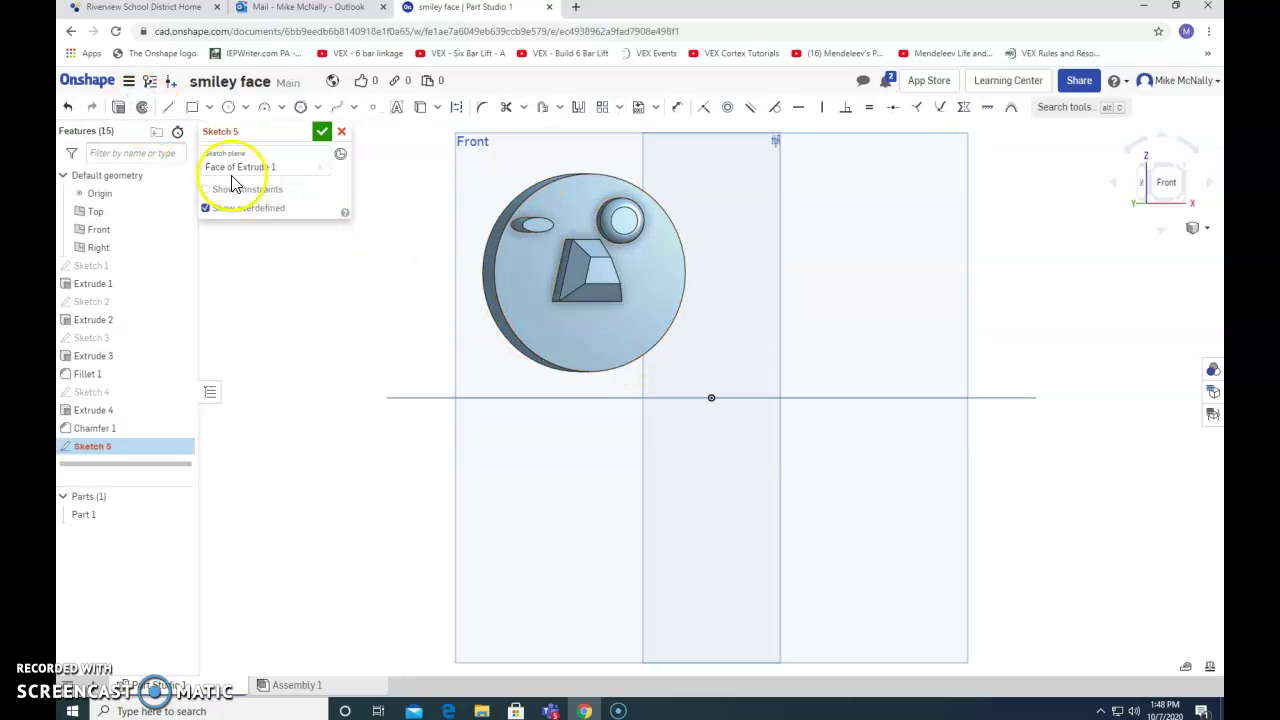
click(354, 110)
click(359, 133)
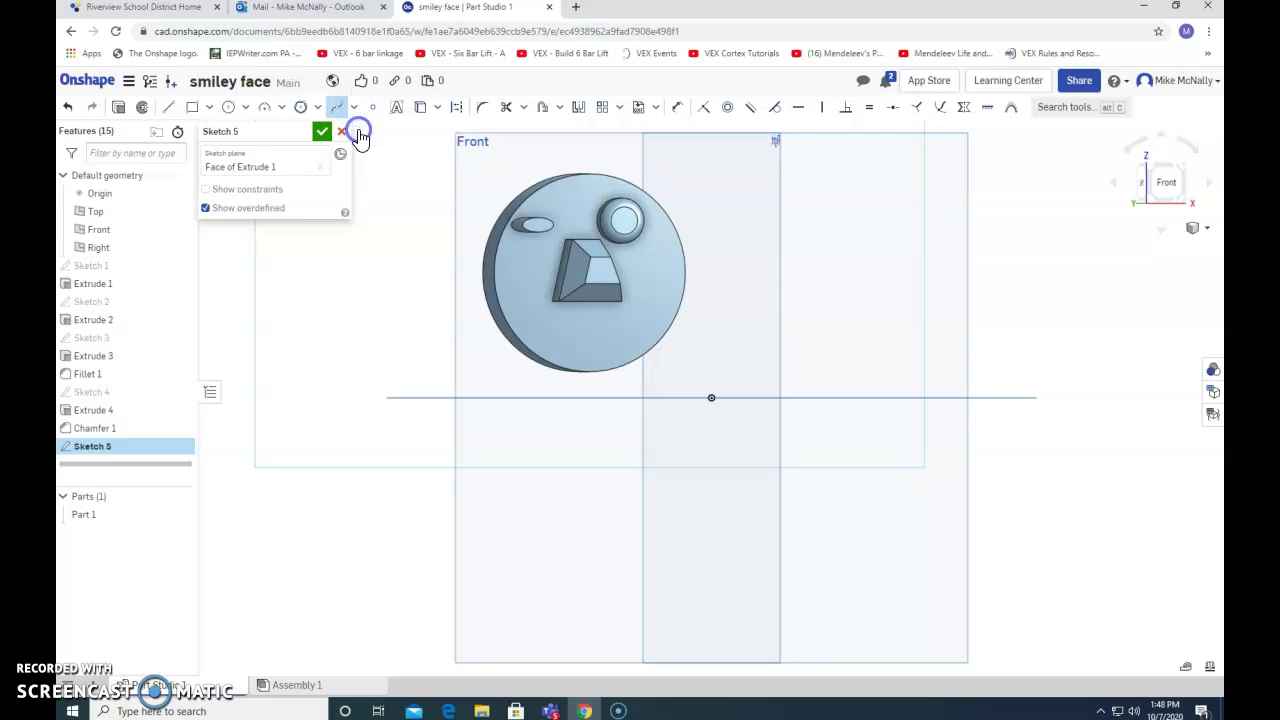
key(n)
click(518, 325)
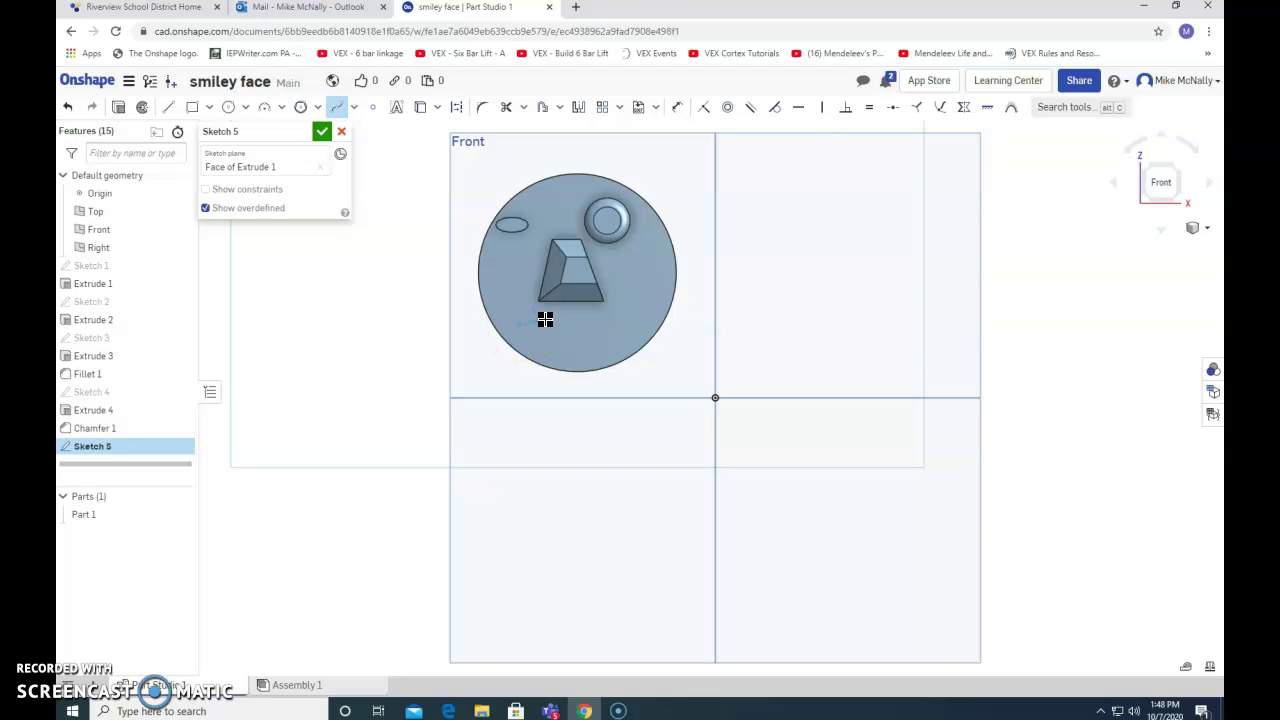
click(566, 347)
click(608, 346)
click(622, 311)
click(591, 337)
click(566, 320)
click(518, 308)
double_click(520, 327)
Step: Extrude the mouth sketch as a blind cut, removing material from the disc to a depth of 0.5 in
click(117, 109)
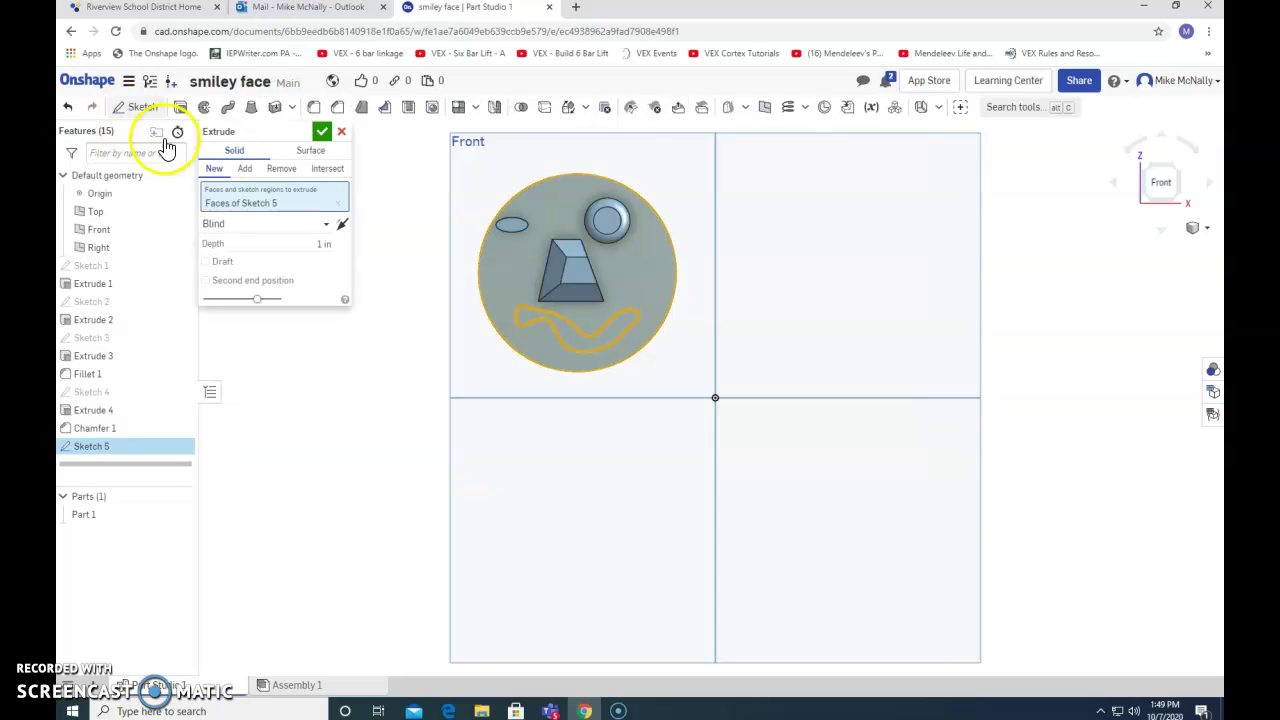
click(284, 170)
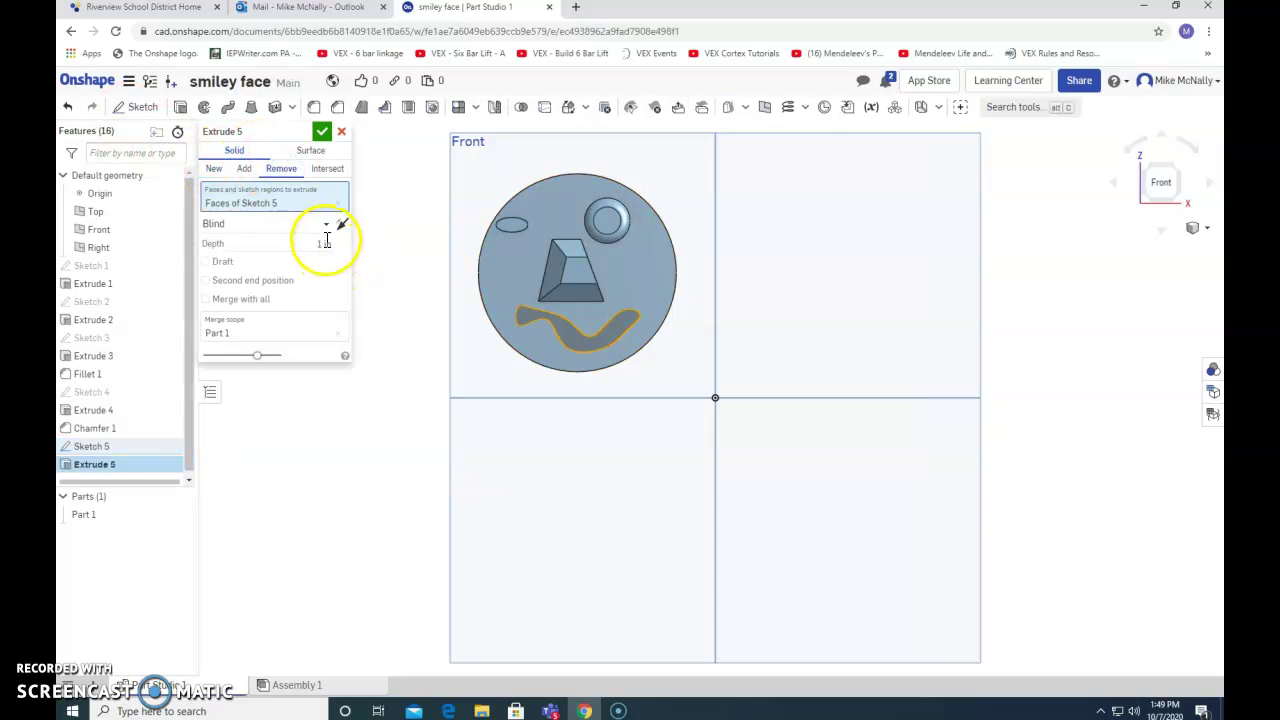
click(317, 243)
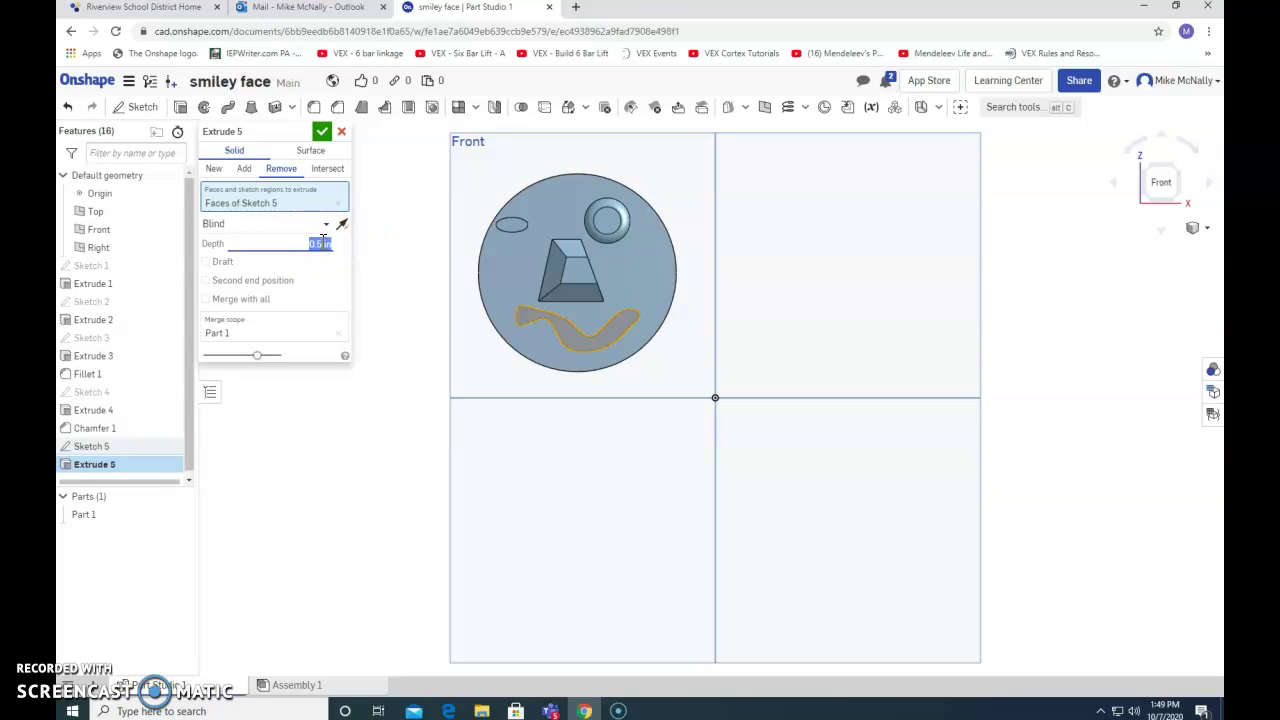
click(321, 133)
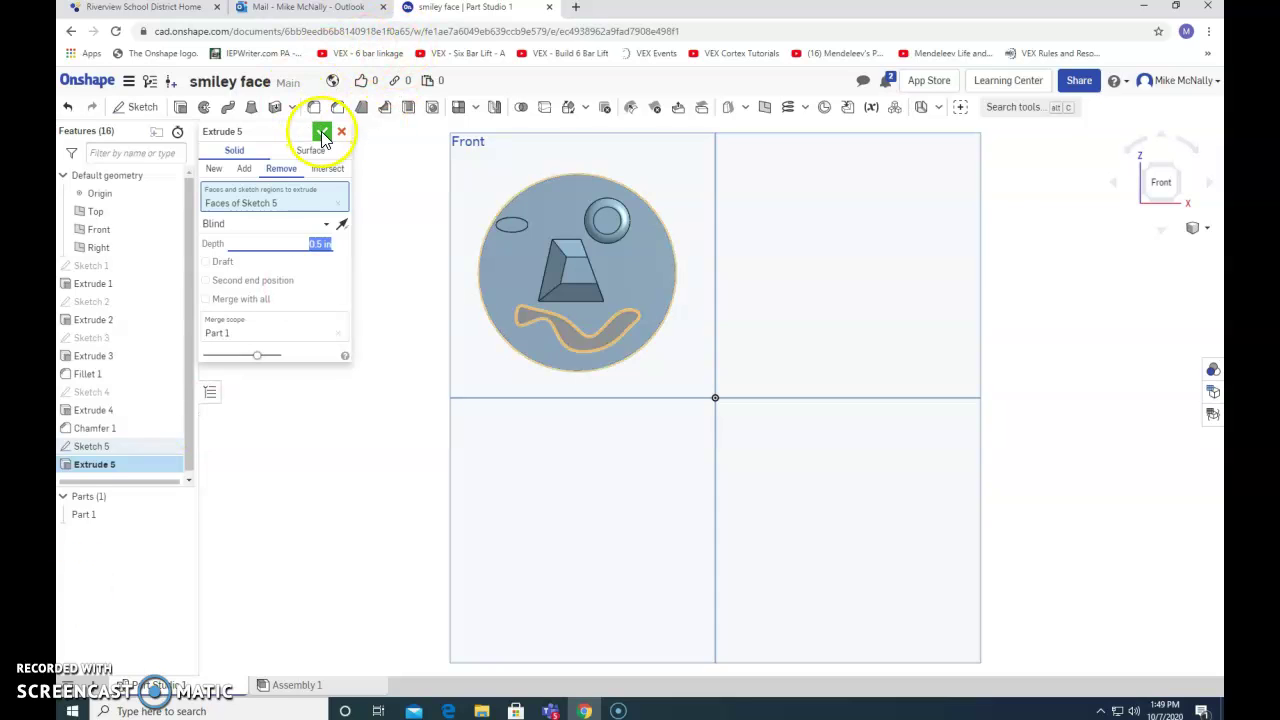